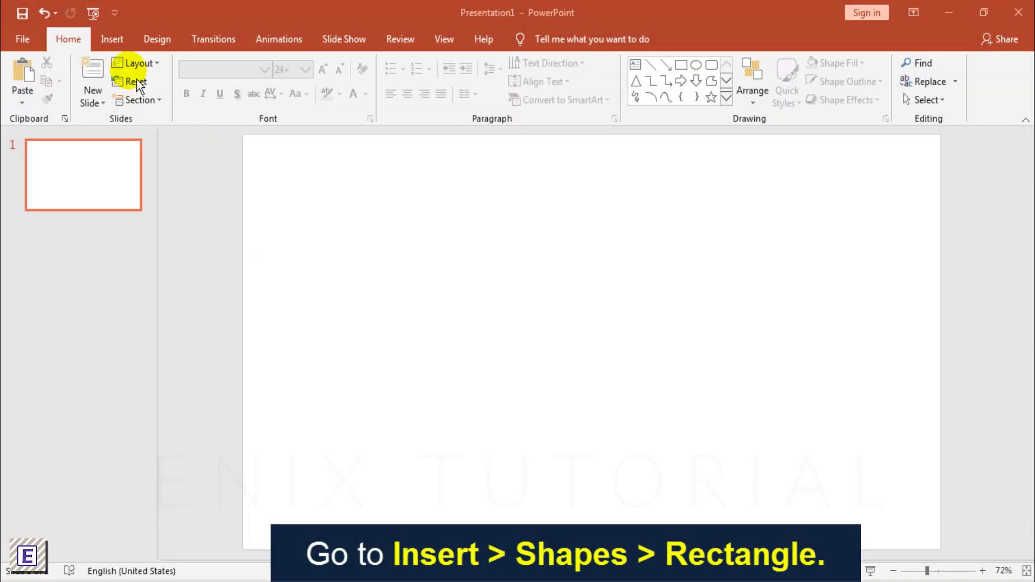
Step: Draw a rectangle spanning the entire slide
click(112, 38)
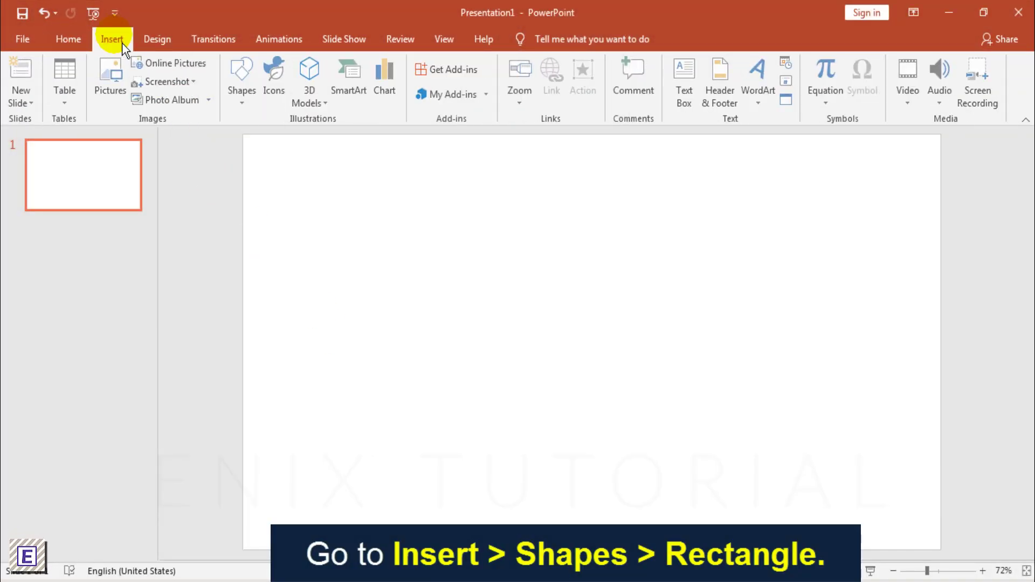
click(243, 91)
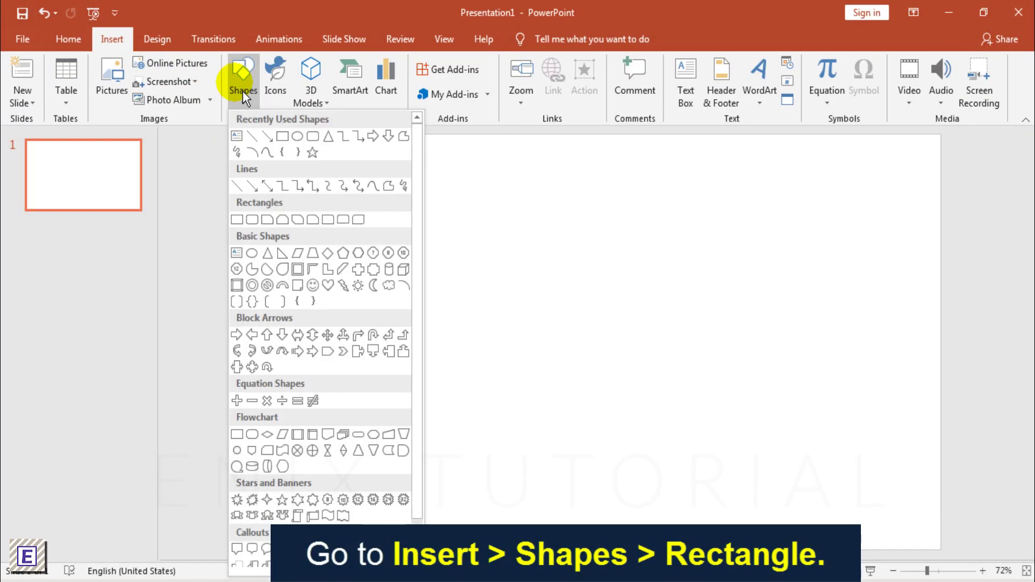
click(237, 220)
drag(253, 146, 941, 549)
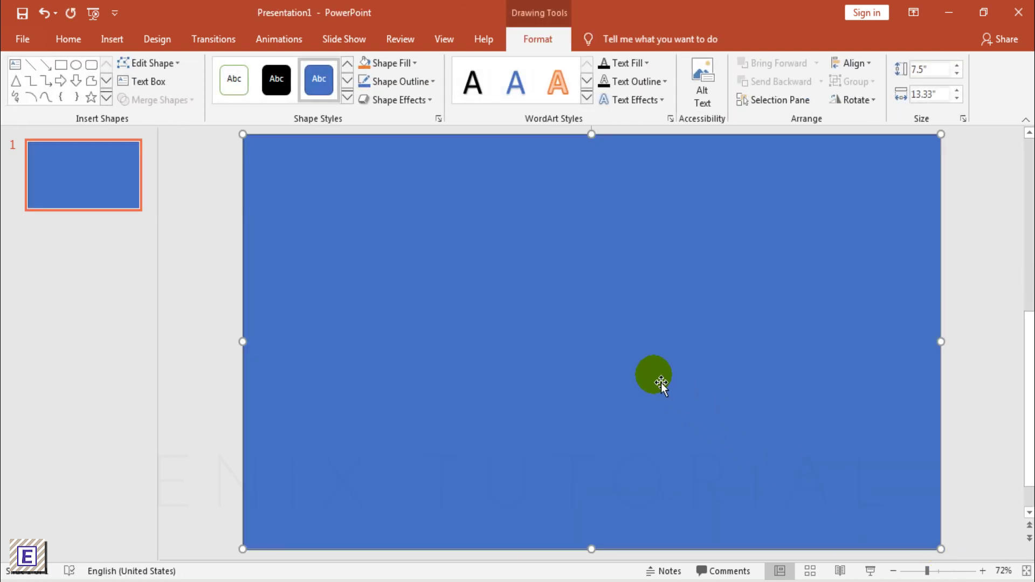
Step: Fill the rectangle light grey and remove its outline
click(409, 66)
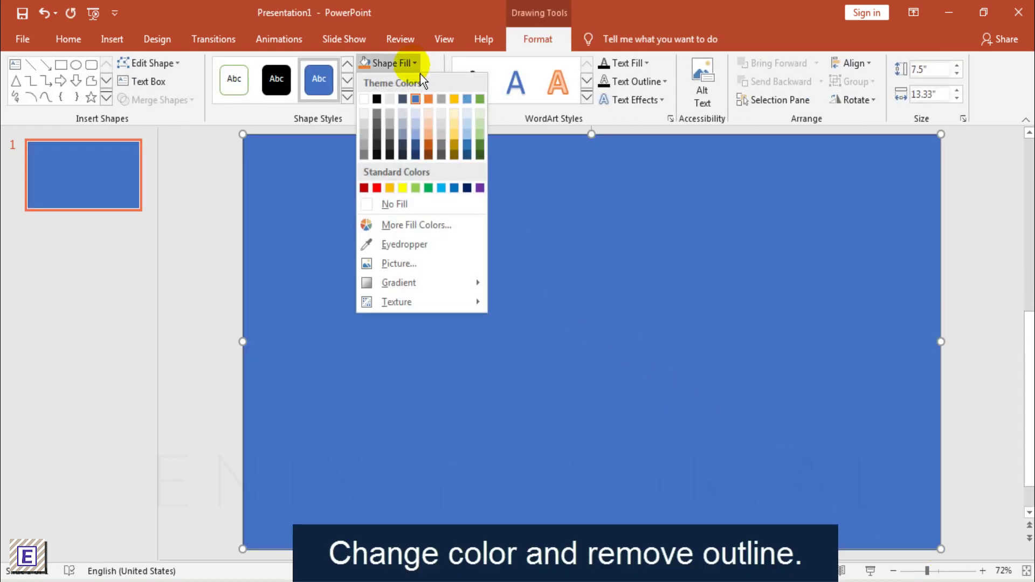
click(376, 118)
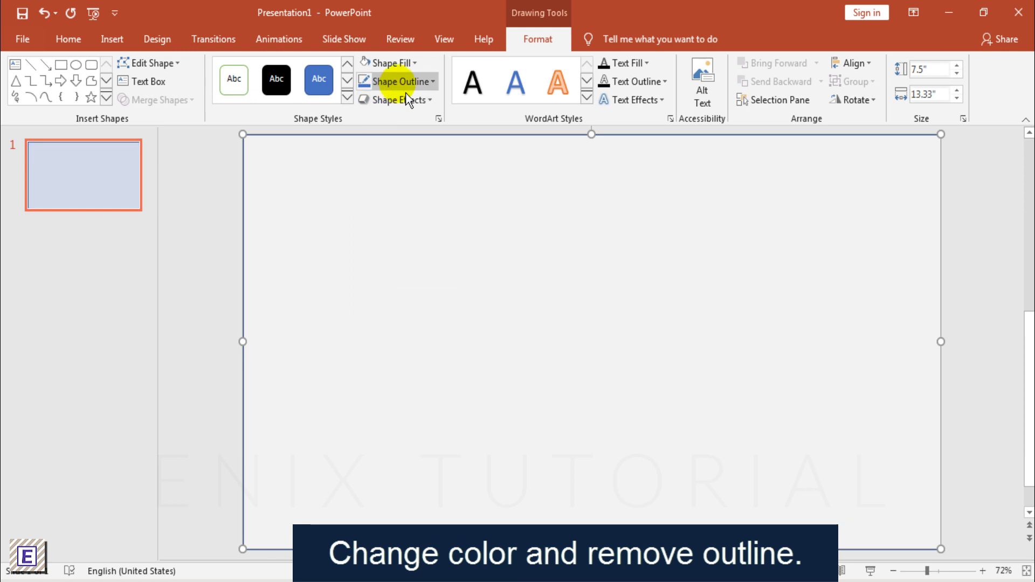
click(396, 82)
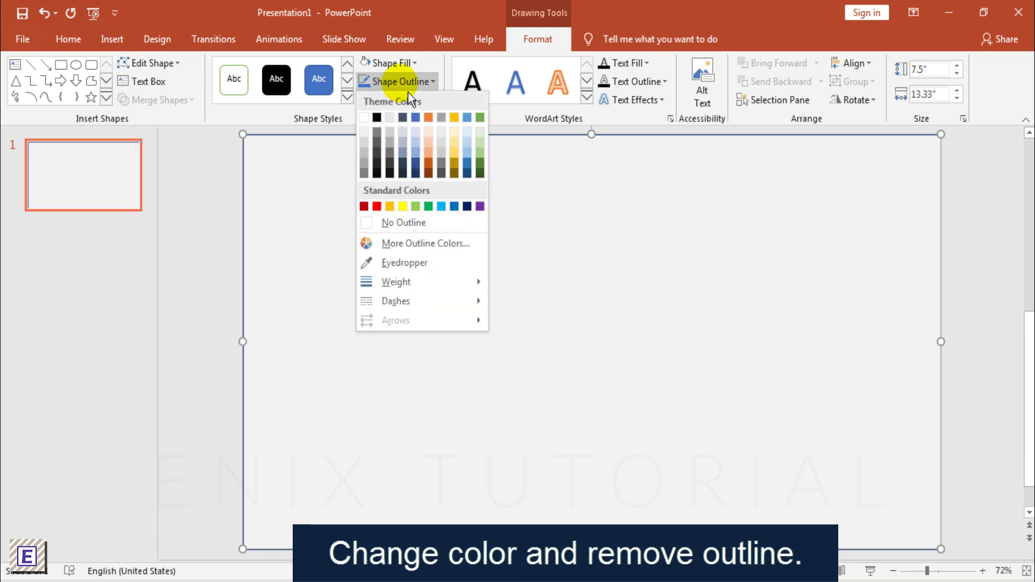
click(403, 222)
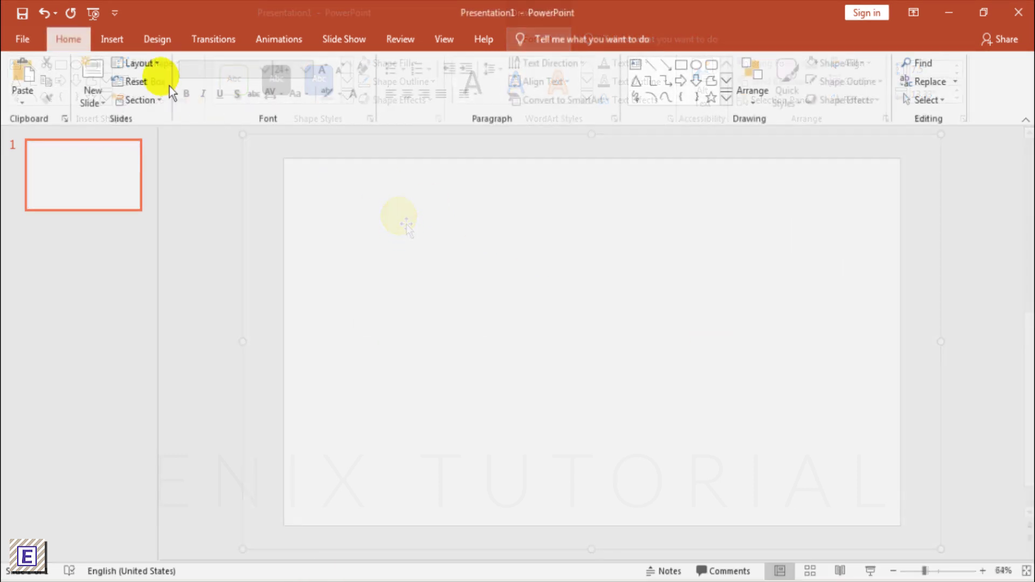
Step: Draw a 3.15-inch diamond on the right side of the slide
click(112, 39)
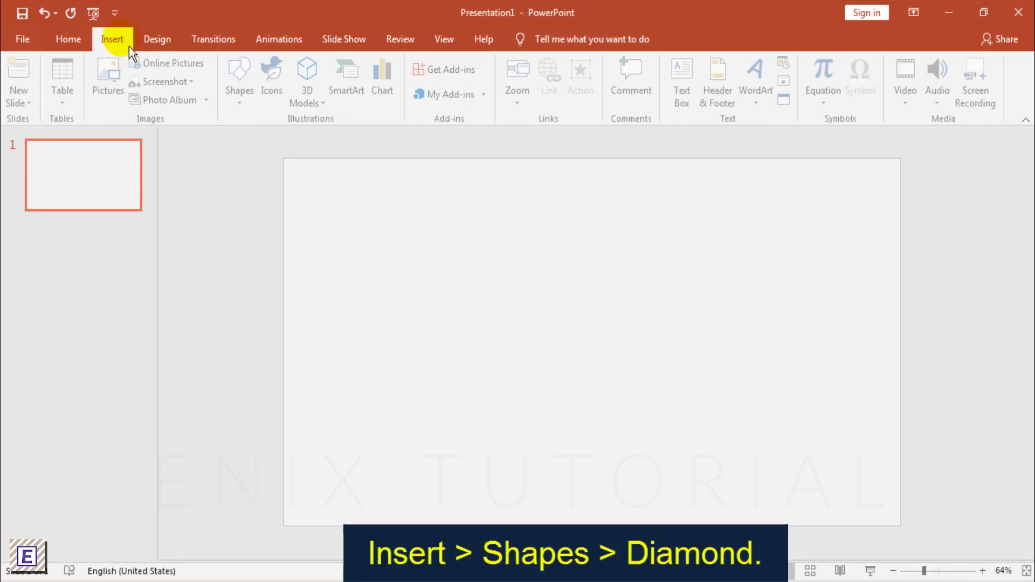
click(250, 106)
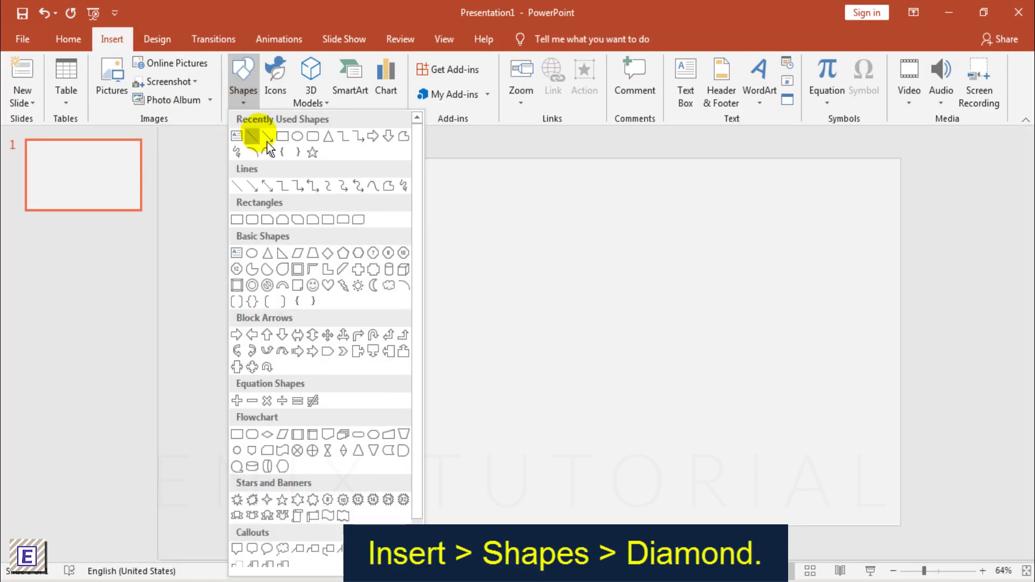
click(315, 254)
drag(685, 244, 789, 406)
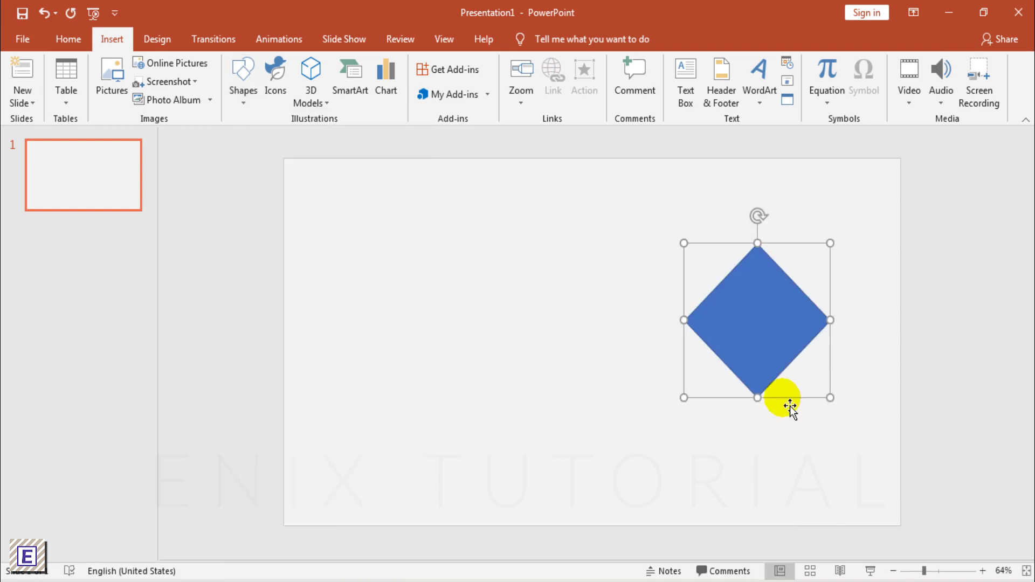
drag(747, 324, 730, 343)
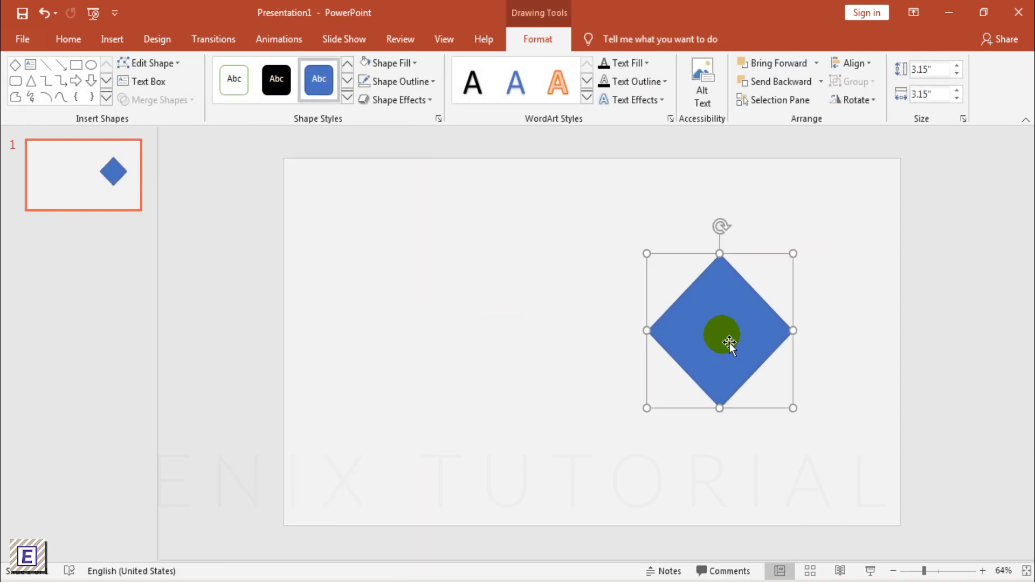
Step: Draw a 5.1 by 3.9 inch rectangle over the diamond's right half, flush with the right edge
click(112, 41)
click(250, 104)
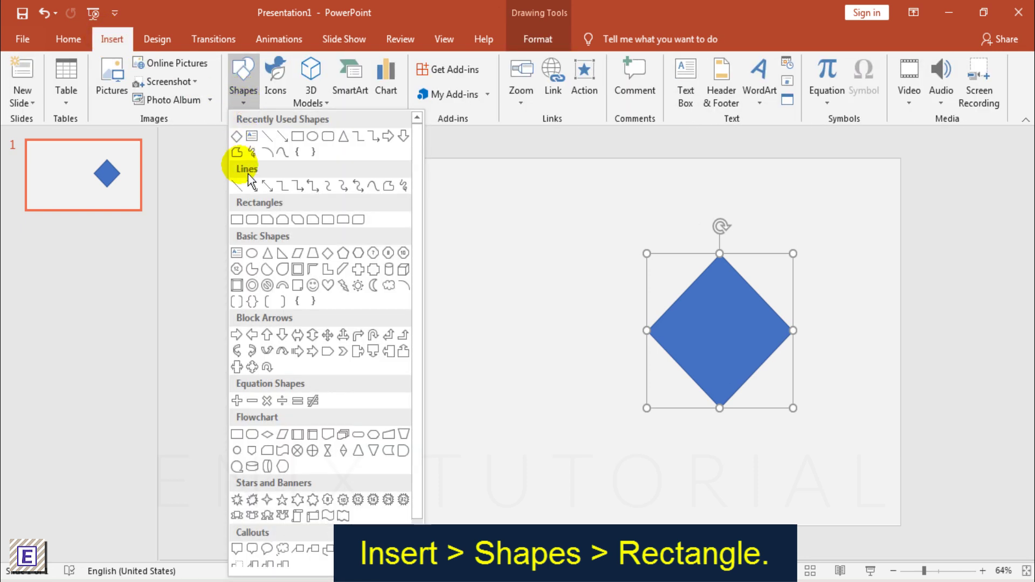
click(238, 220)
drag(705, 209, 875, 445)
drag(762, 381, 754, 357)
Step: Subtract the rectangle from the diamond and move the resulting triangle to the slide's right edge
ctrl+click(701, 351)
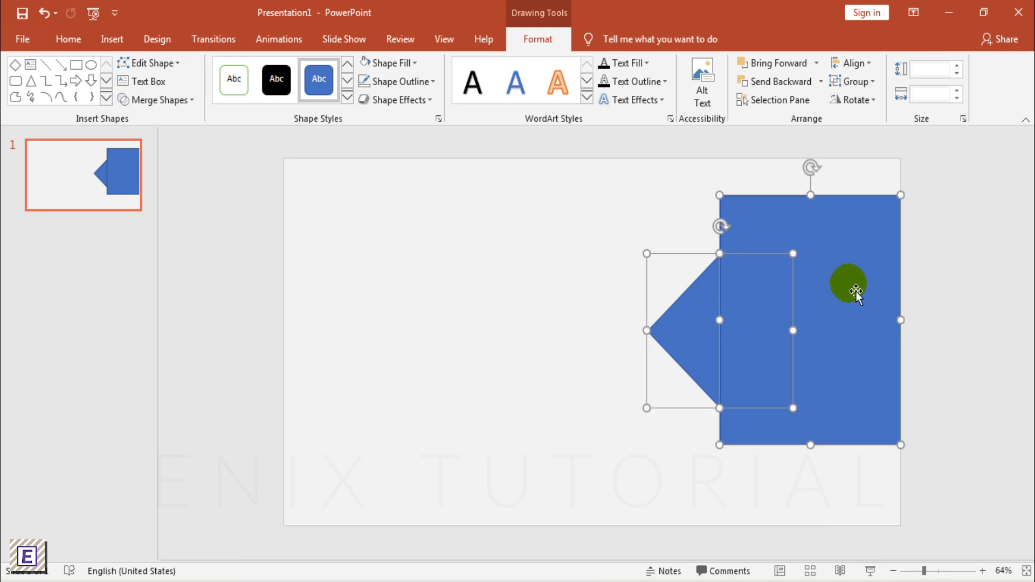
click(160, 100)
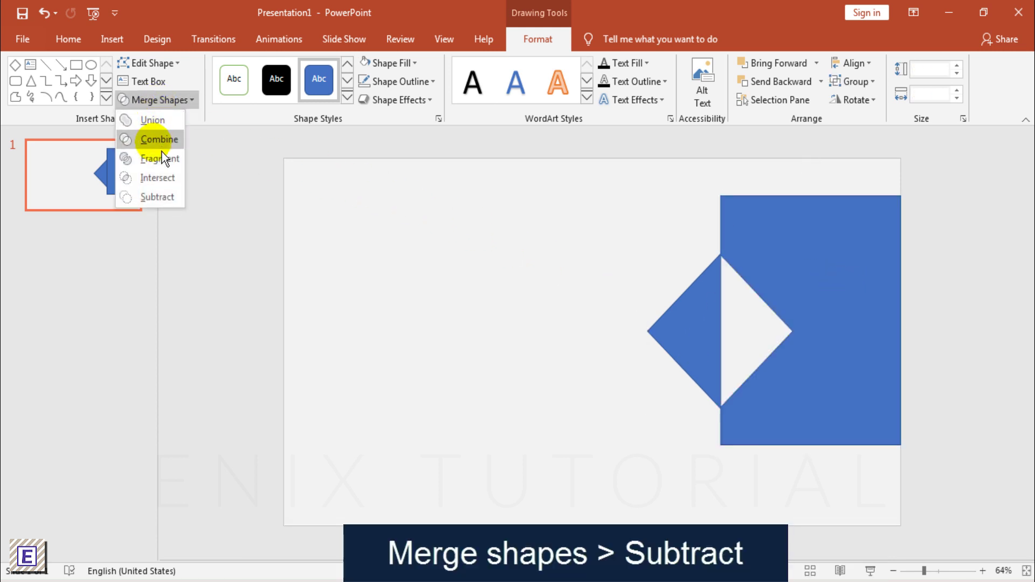
click(159, 196)
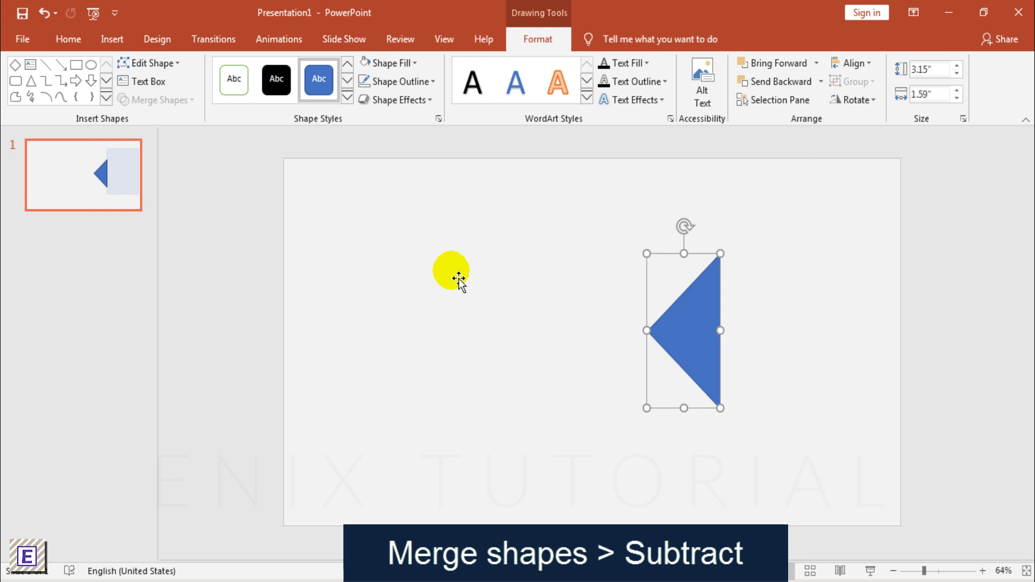
click(957, 381)
drag(728, 339, 889, 356)
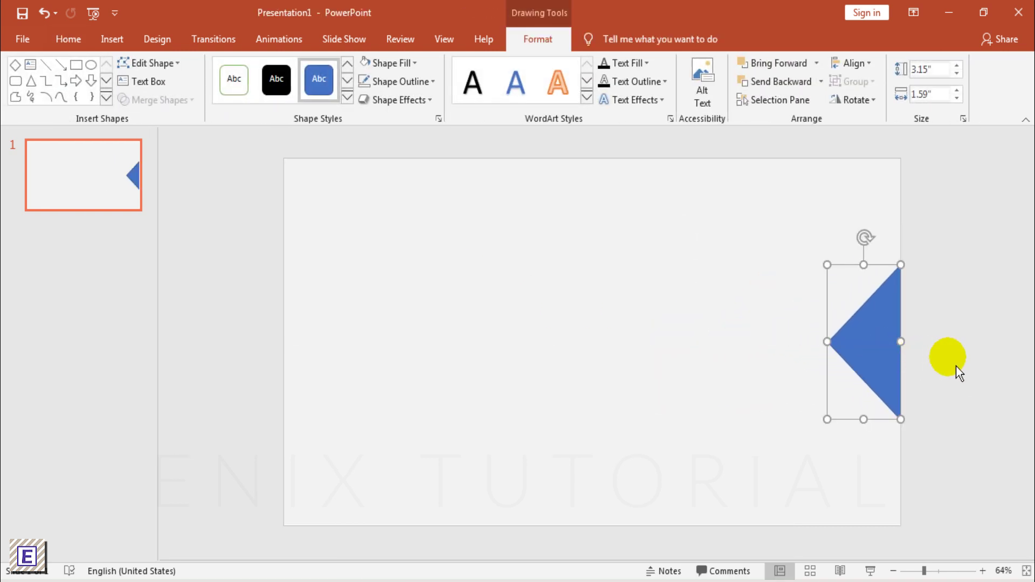
click(956, 367)
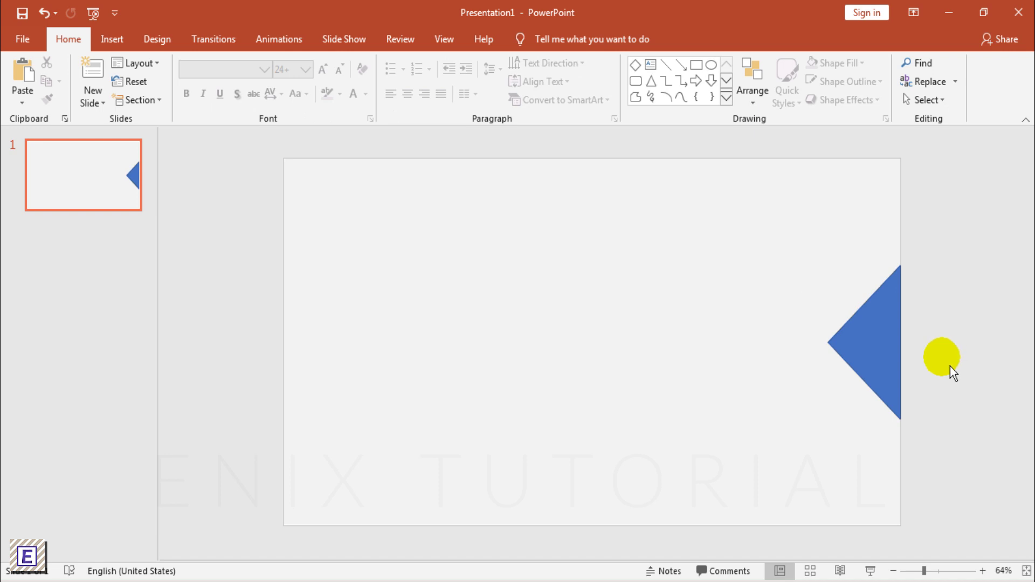
click(899, 361)
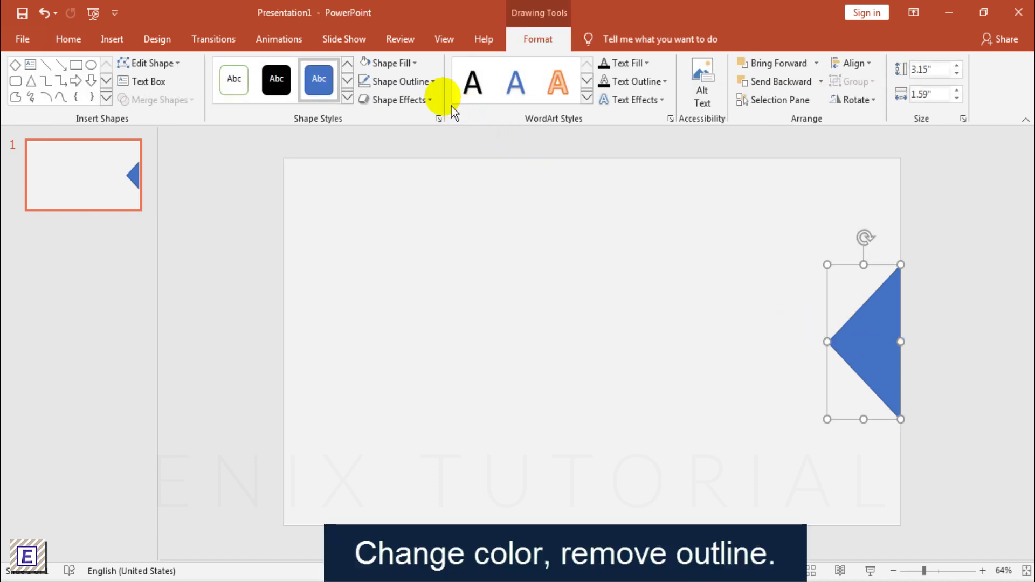
Step: Fill the triangle light blue and remove its outline
click(416, 67)
click(446, 186)
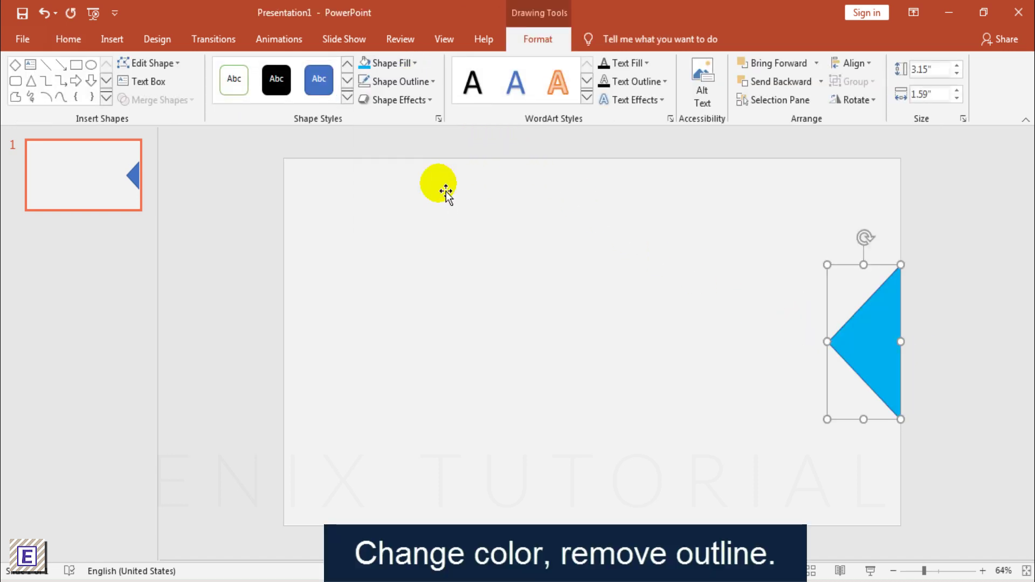
click(401, 81)
click(387, 222)
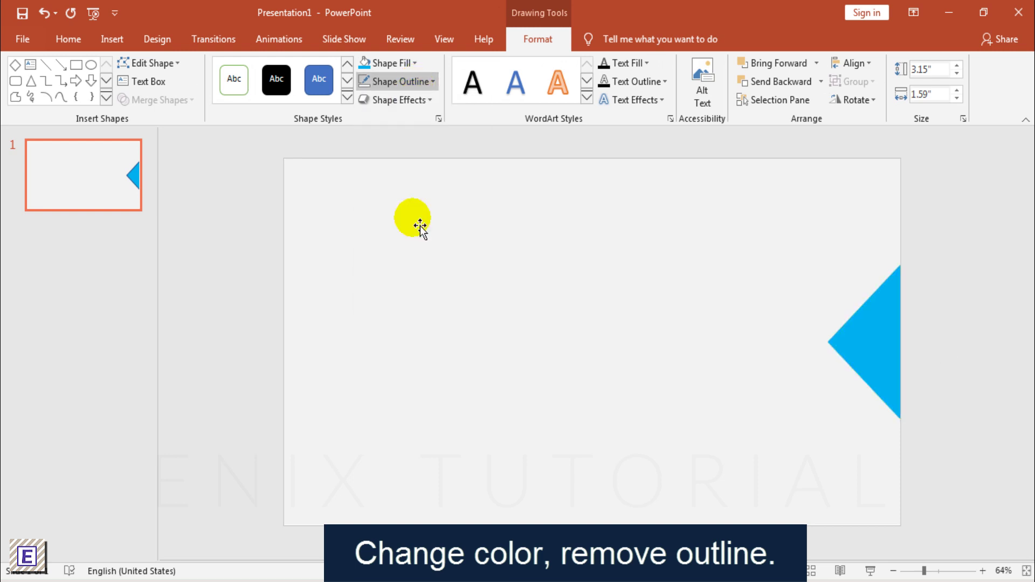
Step: Apply an Inner shadow preset to the triangle with a 5 pt distance
right_click(884, 343)
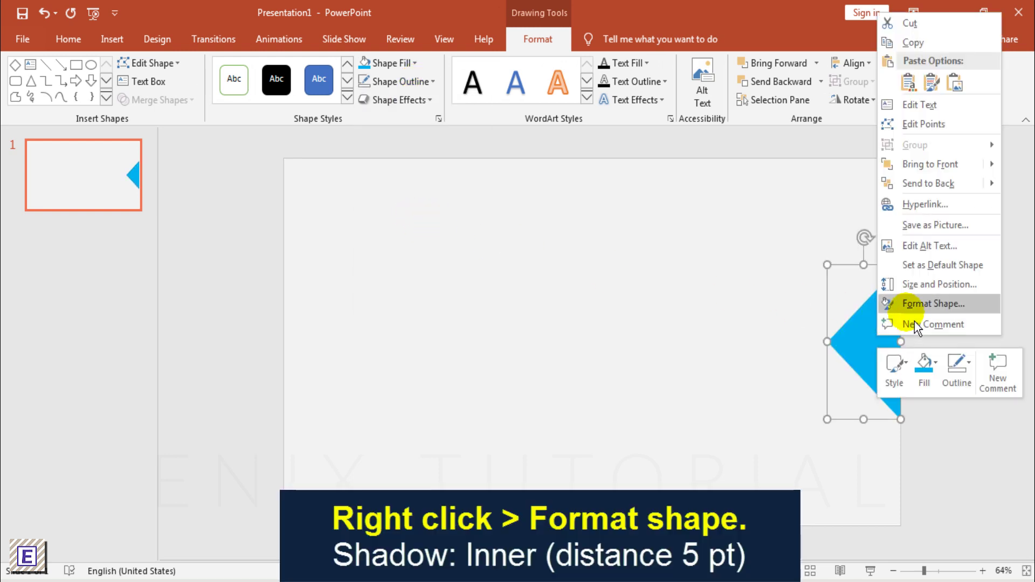
click(923, 308)
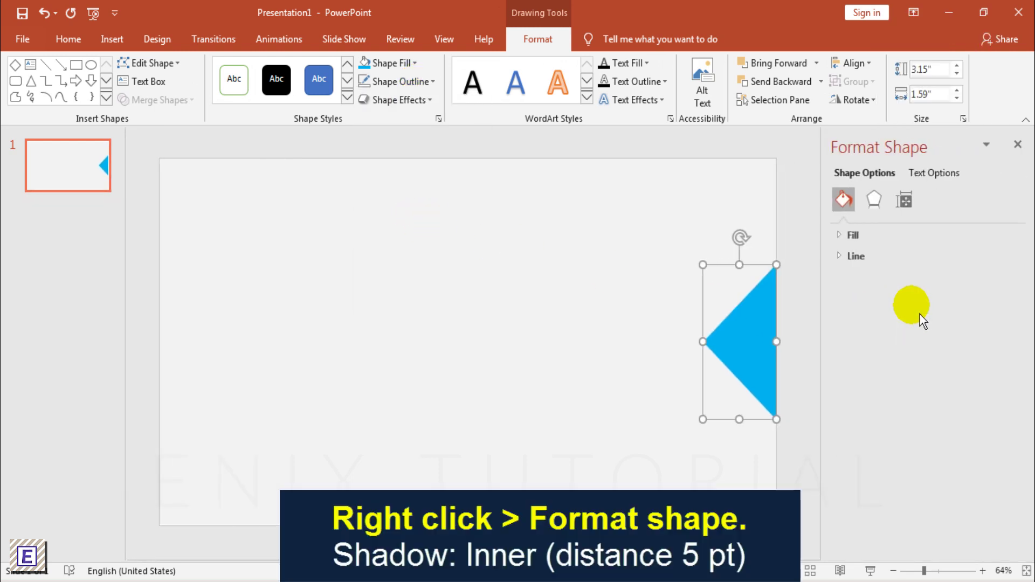
click(876, 202)
click(862, 236)
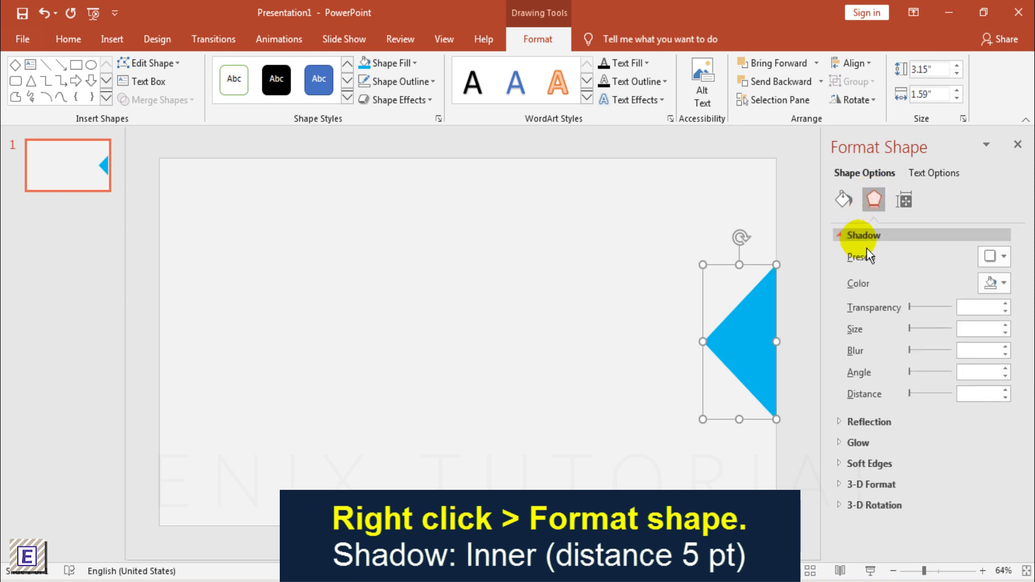
click(994, 264)
drag(1025, 311, 1025, 389)
click(916, 437)
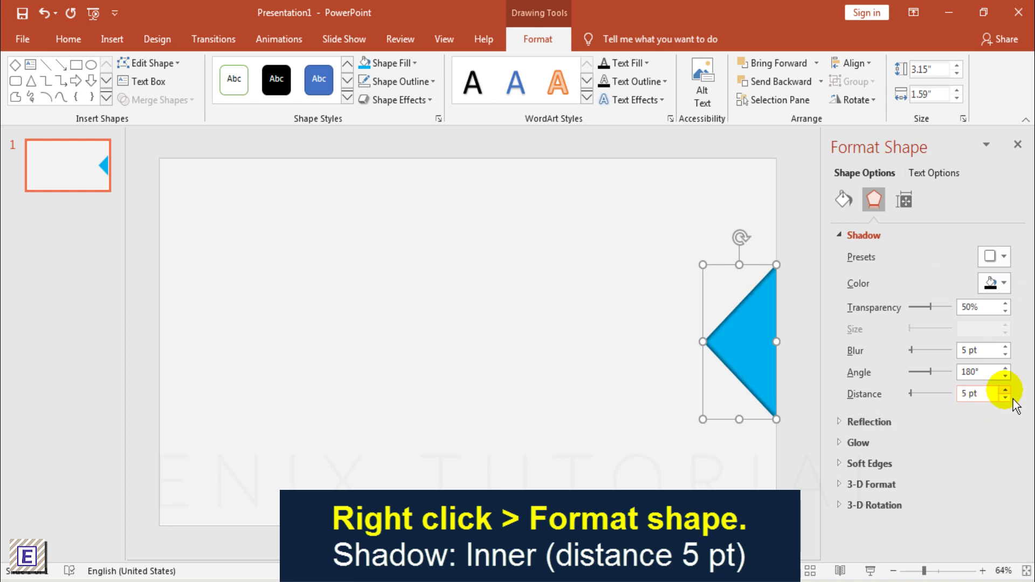
click(1018, 144)
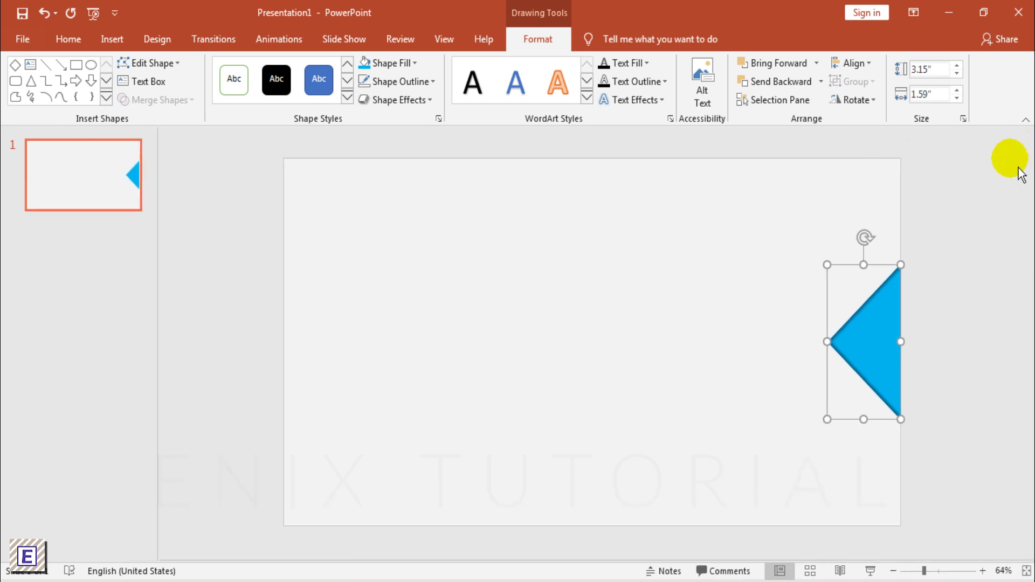
click(993, 209)
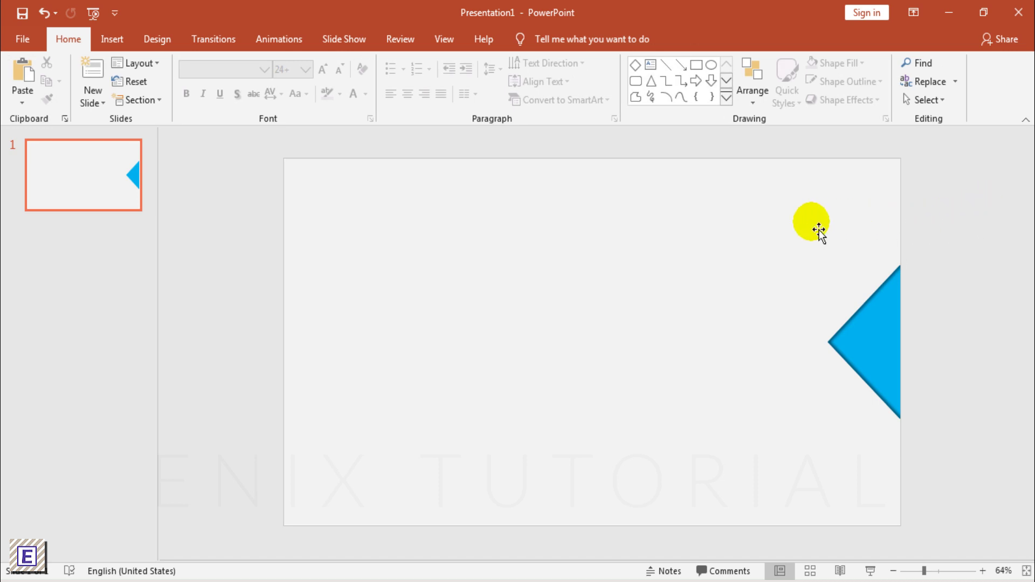
Step: Apply an Outer shadow preset to the grey background rectangle (60% transparency, 4 pt blur, 5 pt distance)
click(766, 205)
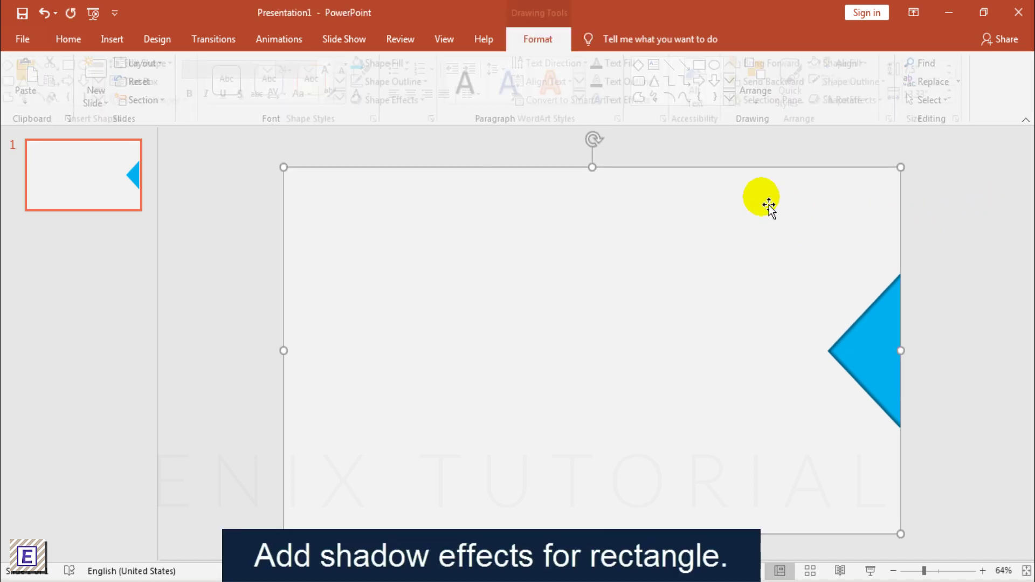
right_click(793, 200)
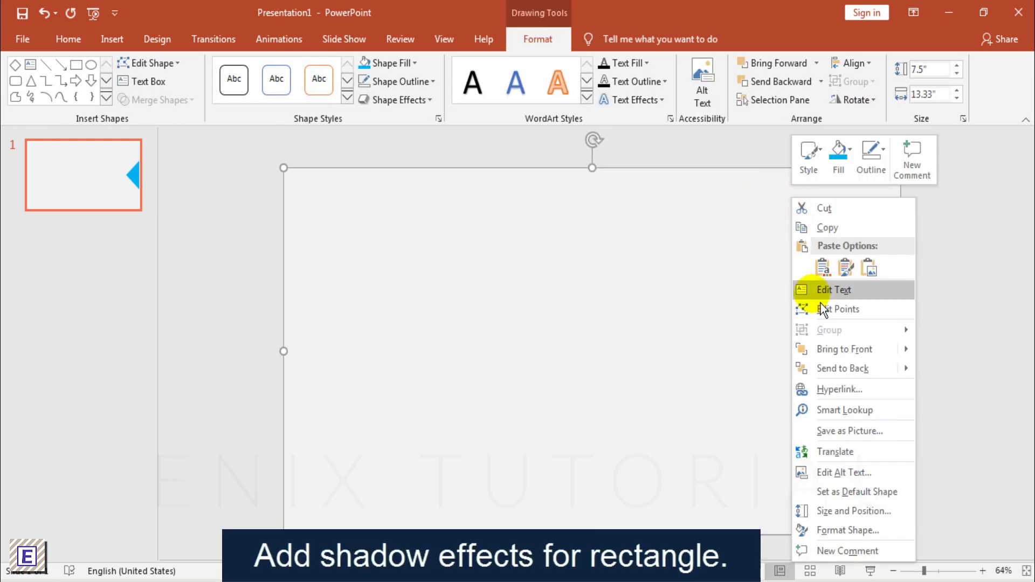
click(862, 535)
click(882, 205)
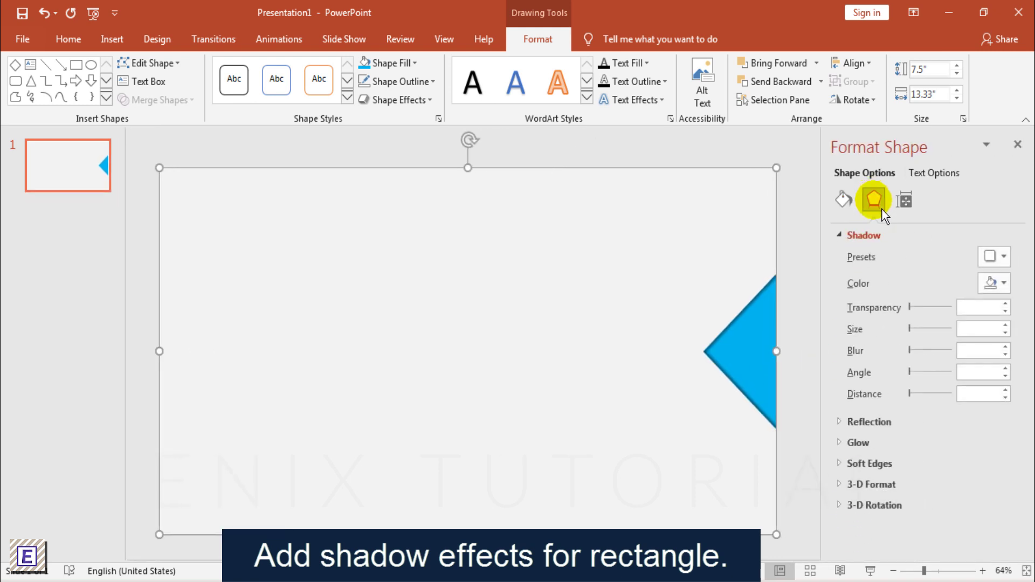
click(1003, 257)
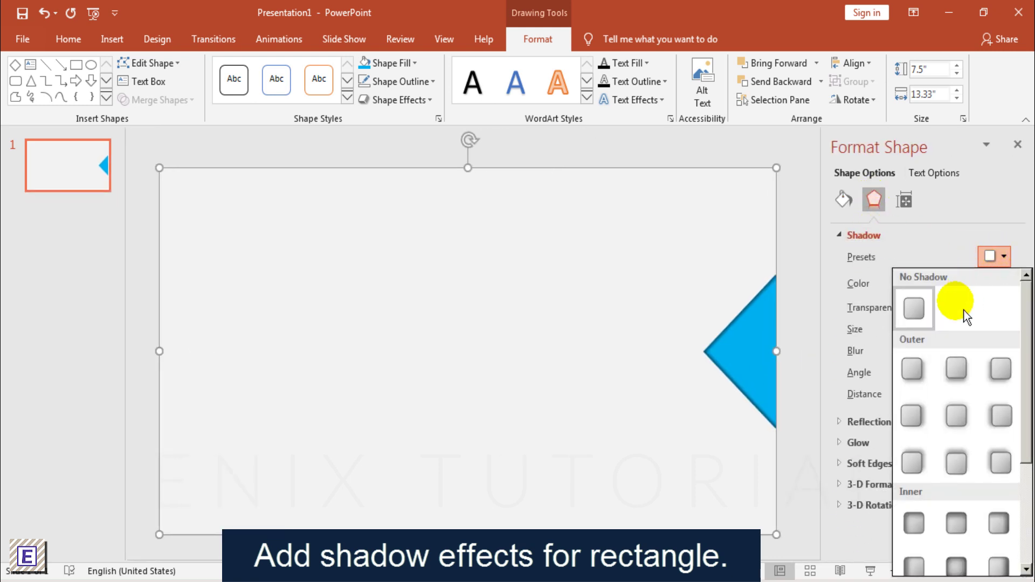
click(914, 418)
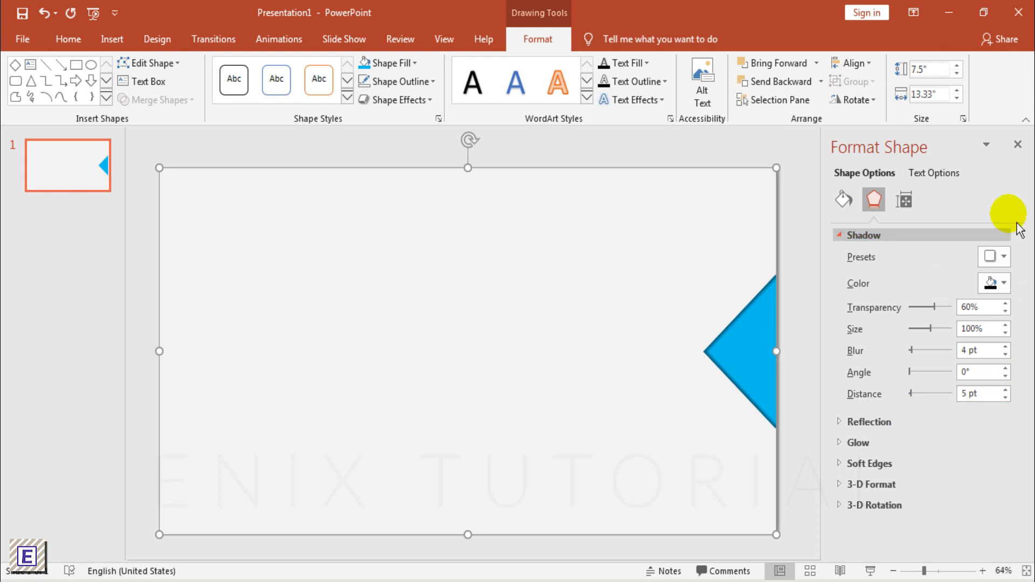
click(1017, 144)
click(987, 313)
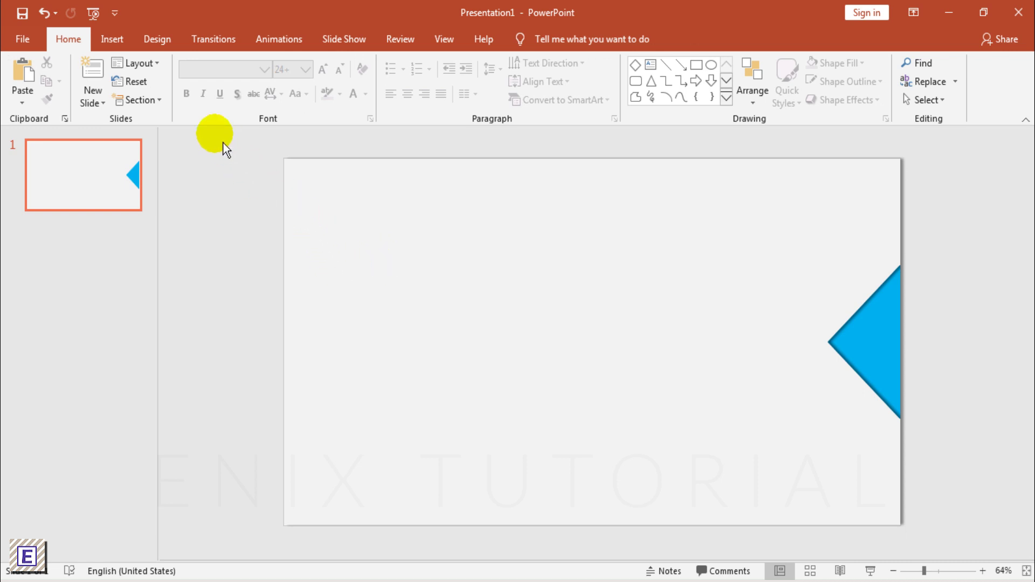
Step: Draw a text box reading 'timeline' near the top middle of the slide
click(125, 45)
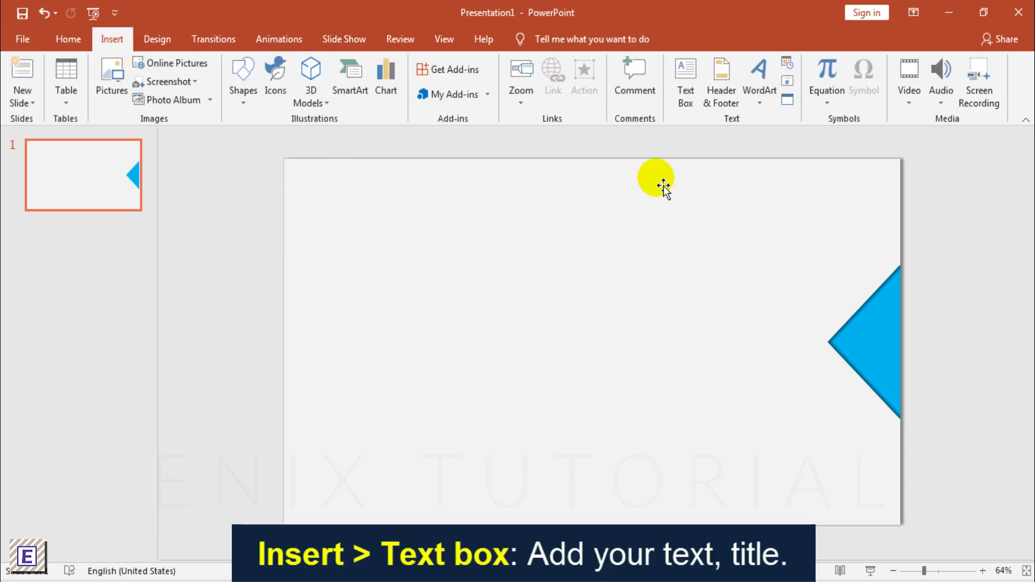
click(696, 105)
mouse_move(570, 237)
mouse_down()
mouse_move(636, 280)
mouse_move(737, 286)
mouse_move(729, 279)
mouse_up()
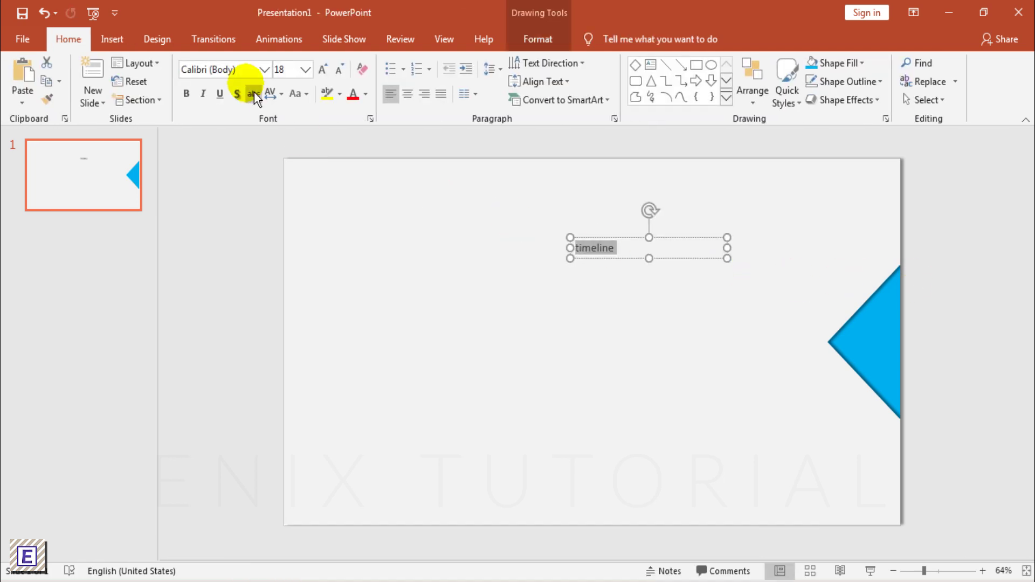
key(ctrl+shift+f)
Step: Make 'timeline' Montserrat 24 pt white, rotate it 90° left, and place it on the triangle
text(Mo)
click(322, 69)
click(323, 69)
drag(727, 248, 650, 250)
click(861, 101)
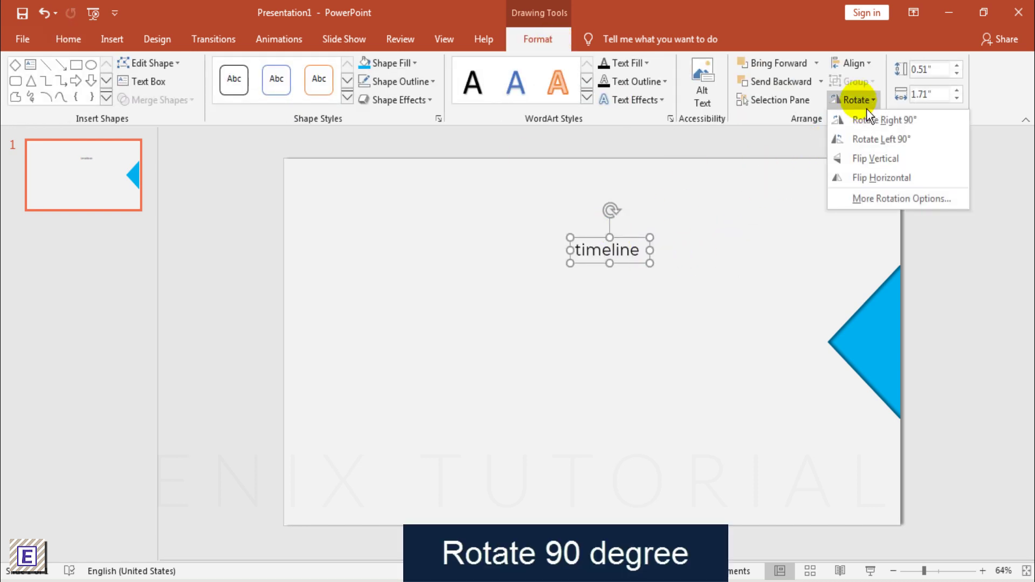
click(858, 139)
drag(605, 267, 883, 354)
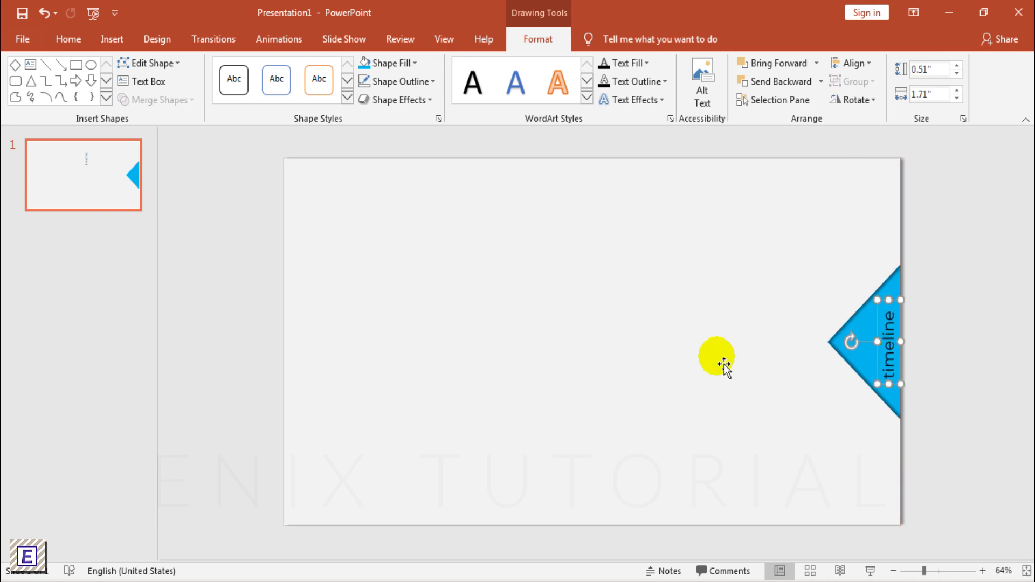
click(80, 45)
click(366, 95)
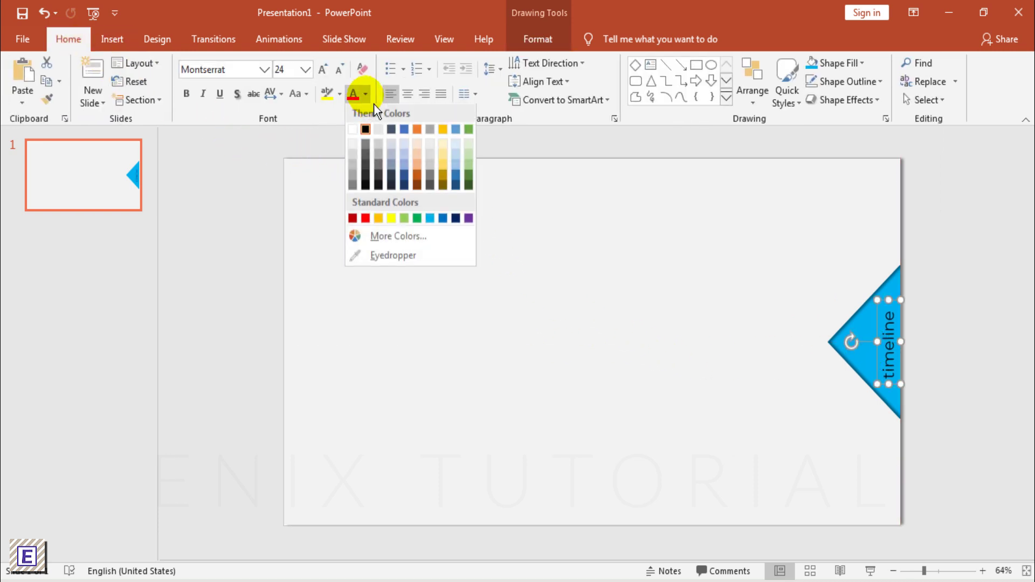
click(357, 131)
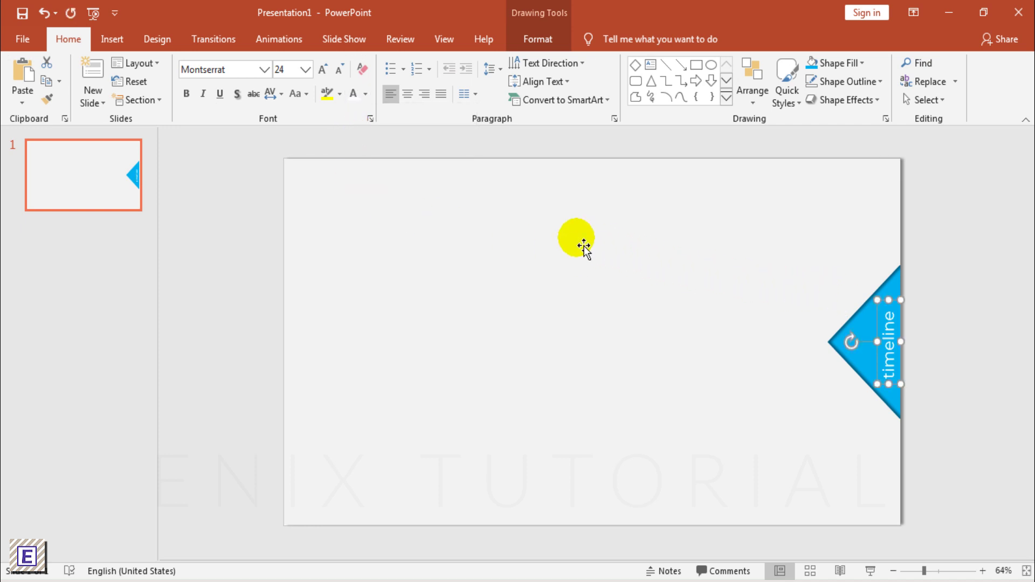
Step: Insert the lightbulb-and-people icon from the Business icons category
click(134, 43)
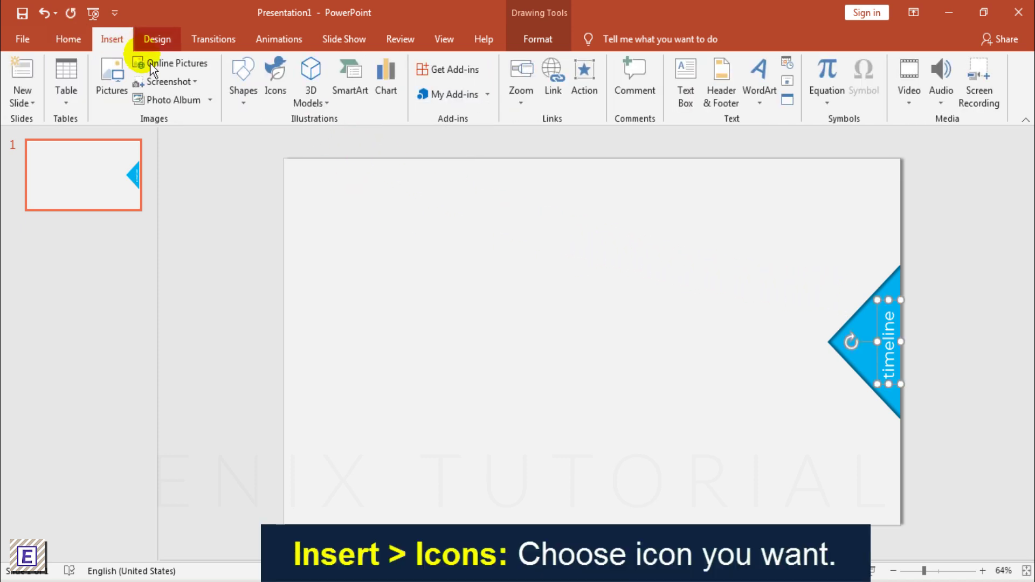
click(276, 105)
scroll(291, 227, down, 3)
click(215, 363)
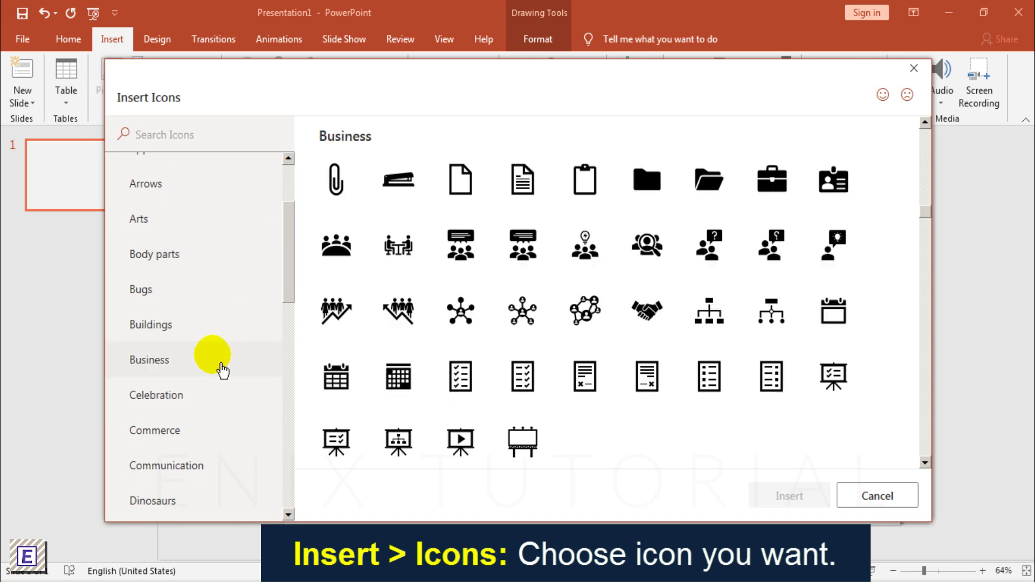
click(575, 264)
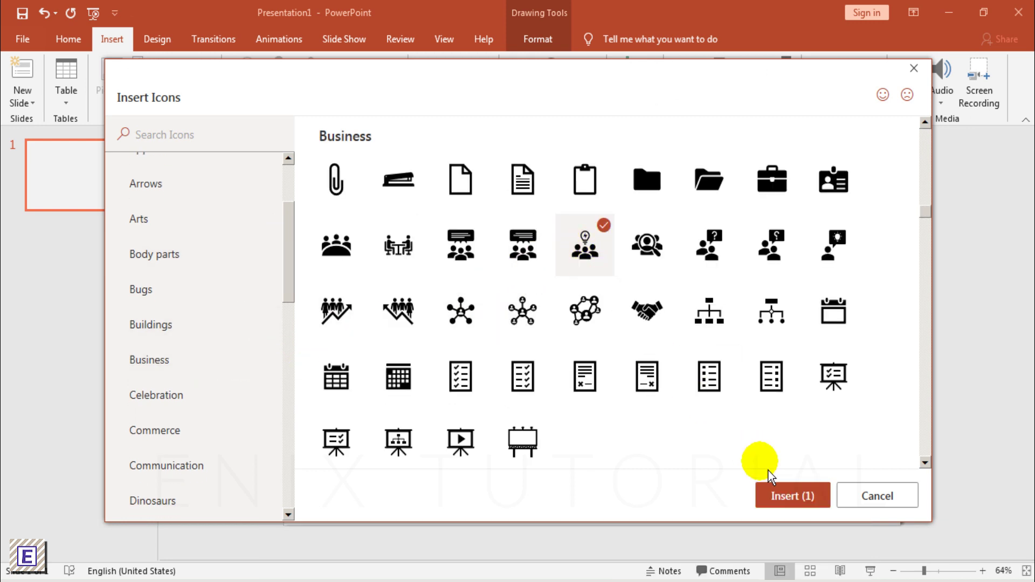
click(789, 495)
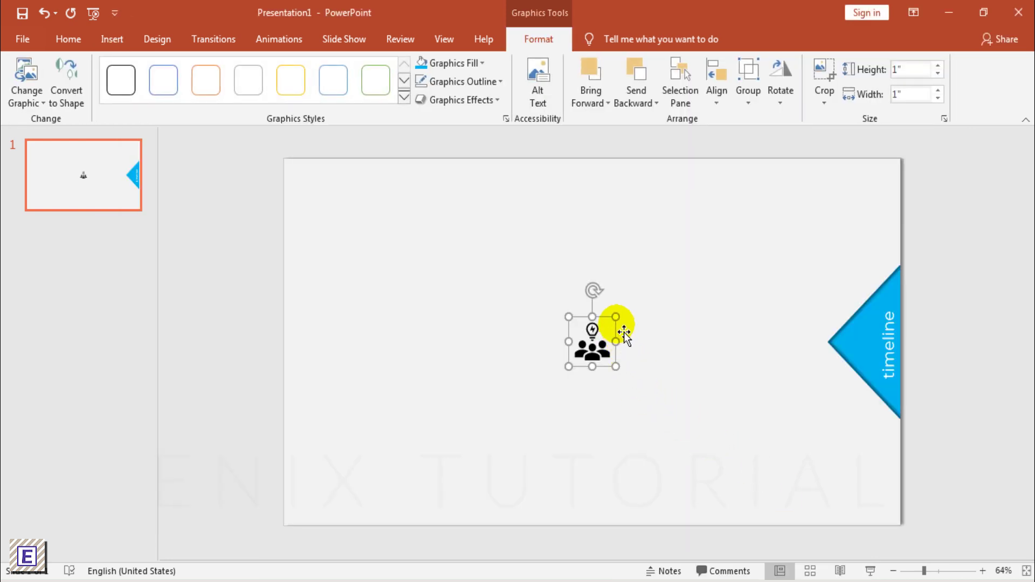
Step: Rotate the icon 90° left, shrink it to 0.63 inches, and fill it white on the triangle
drag(612, 343, 861, 348)
click(788, 107)
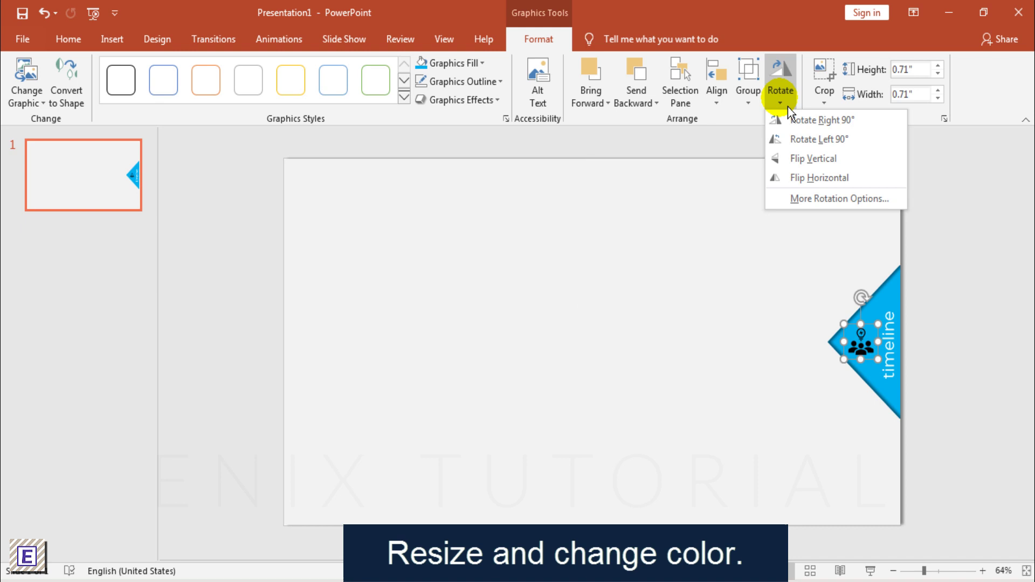
click(793, 142)
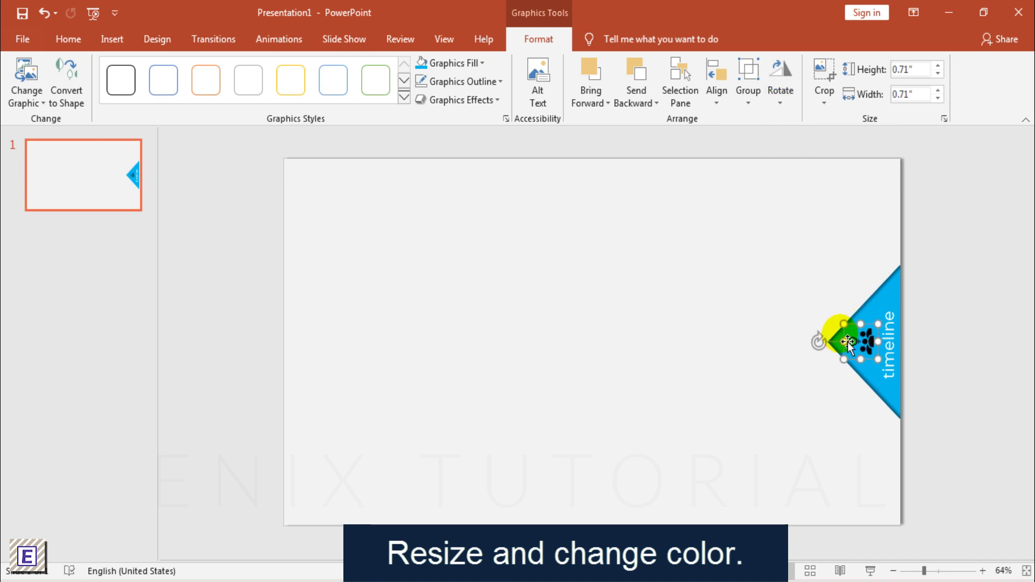
drag(879, 340, 875, 341)
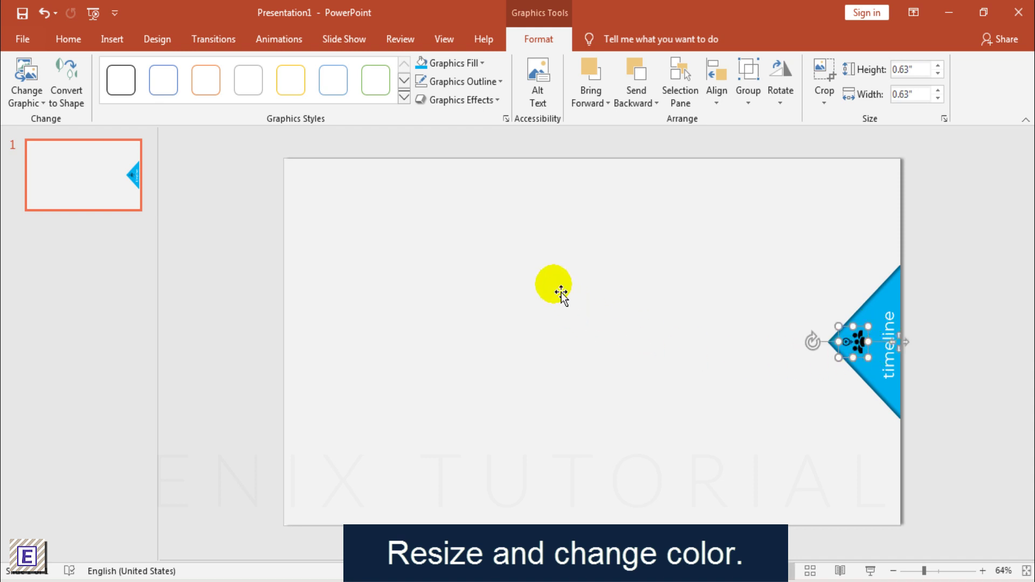
click(482, 63)
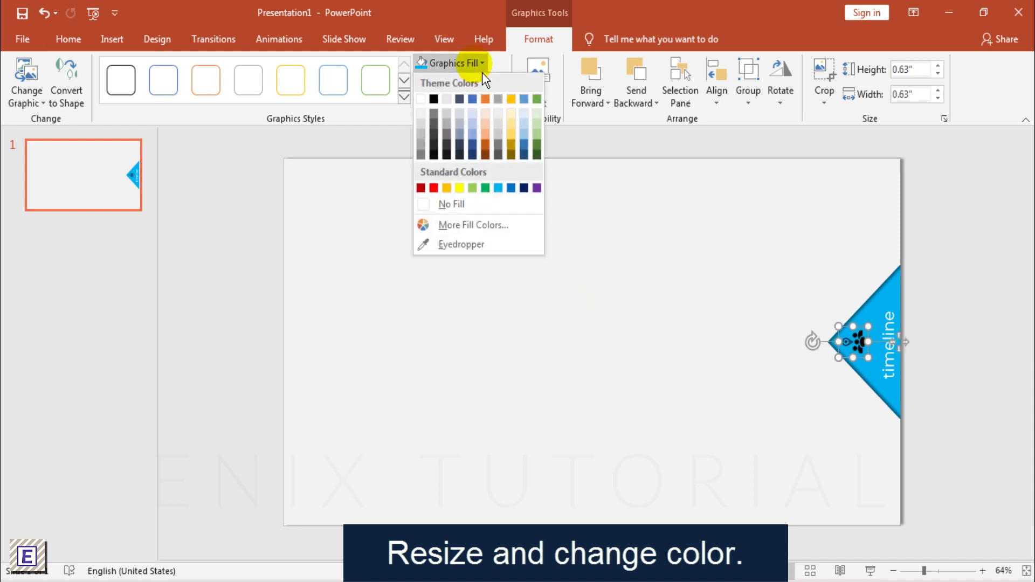
click(429, 104)
click(969, 351)
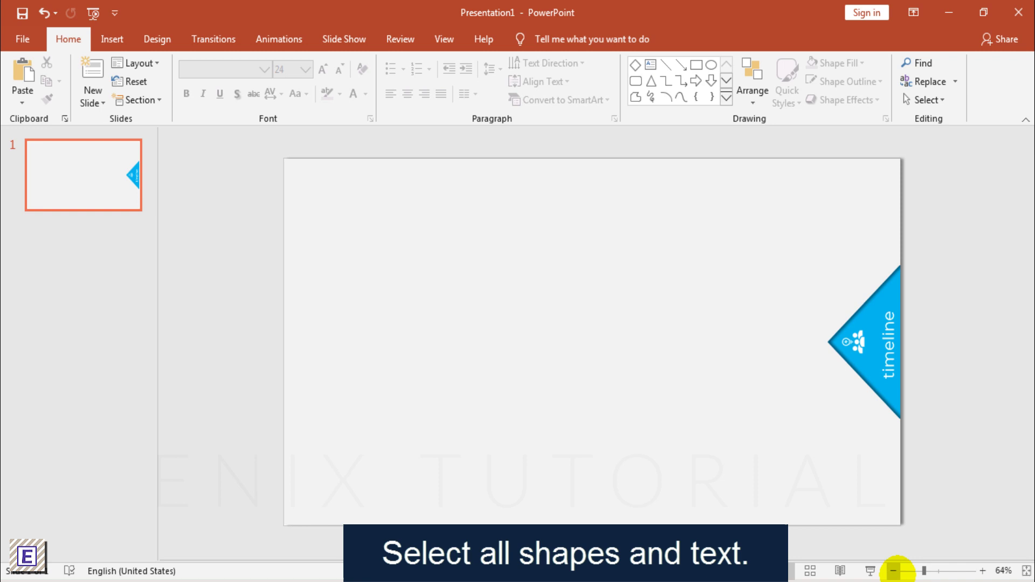
Step: At 50% zoom, select the background, triangle, timeline text and icon and group them
click(894, 571)
click(894, 571)
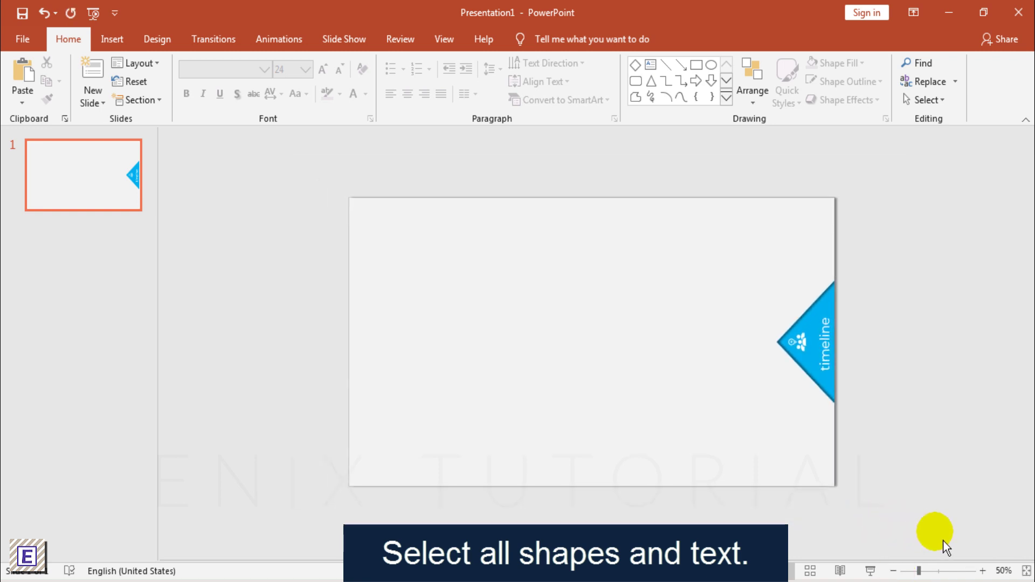
drag(937, 532, 251, 131)
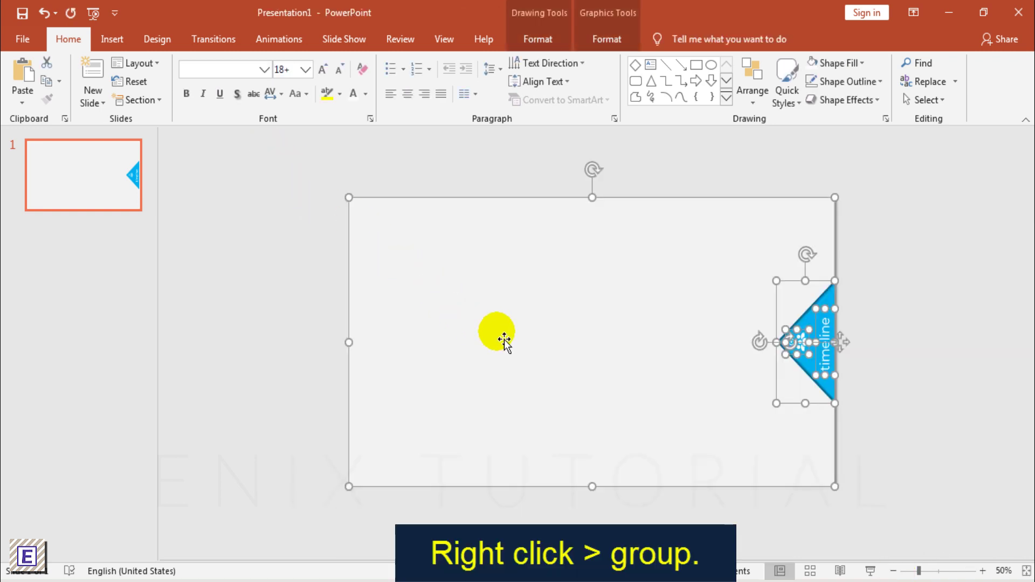
right_click(555, 251)
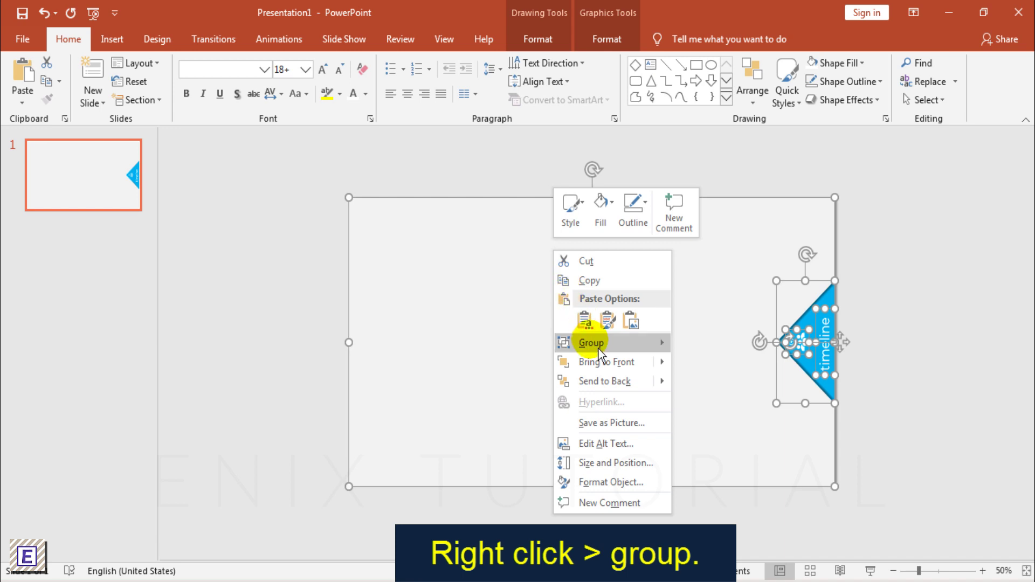
mouse_move(665, 349)
click(701, 348)
click(921, 390)
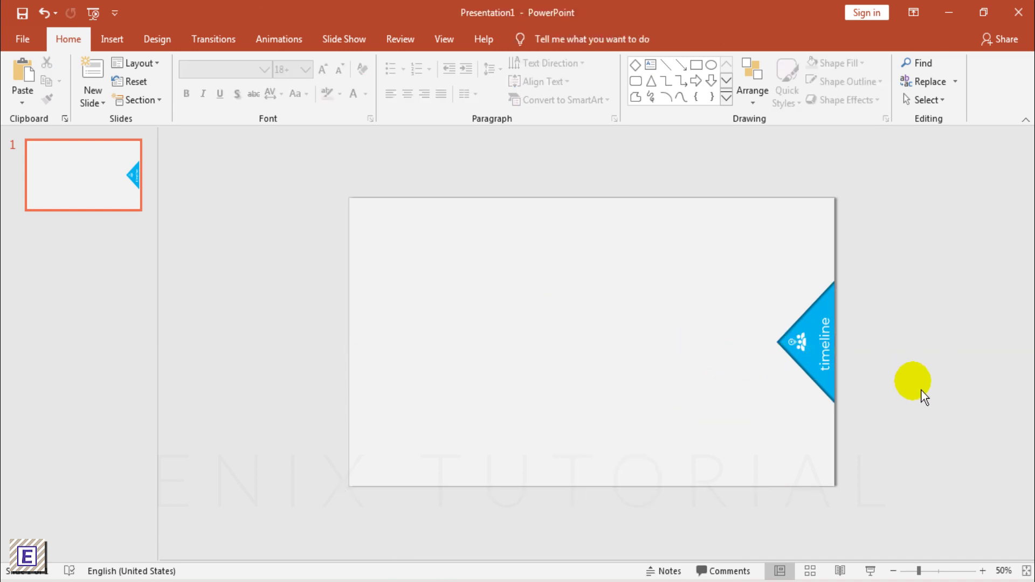
Step: Duplicate the timeline-tab slide four times to make five identical slides, then go to slide 2
right_click(110, 178)
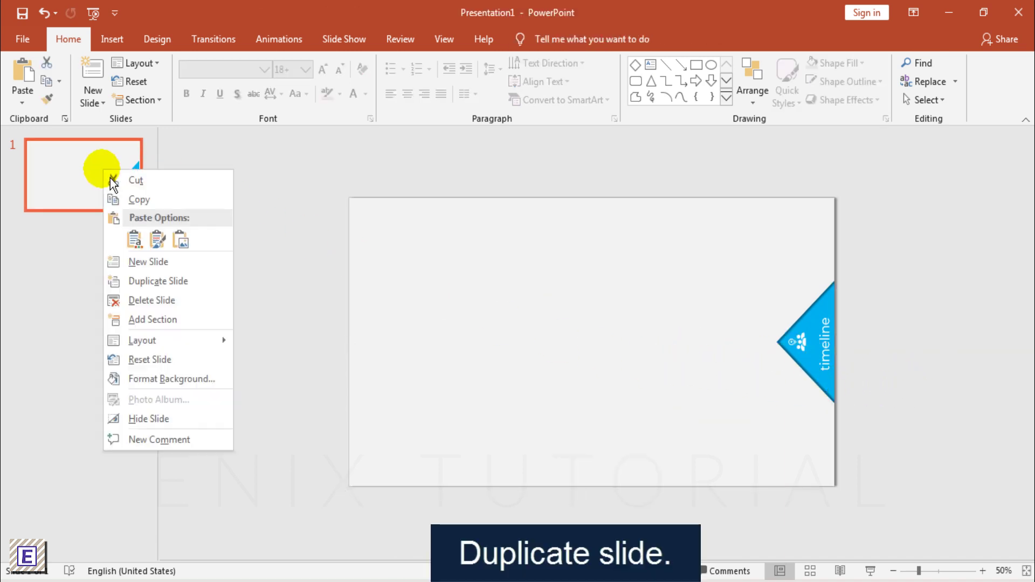
click(144, 287)
right_click(106, 253)
click(153, 374)
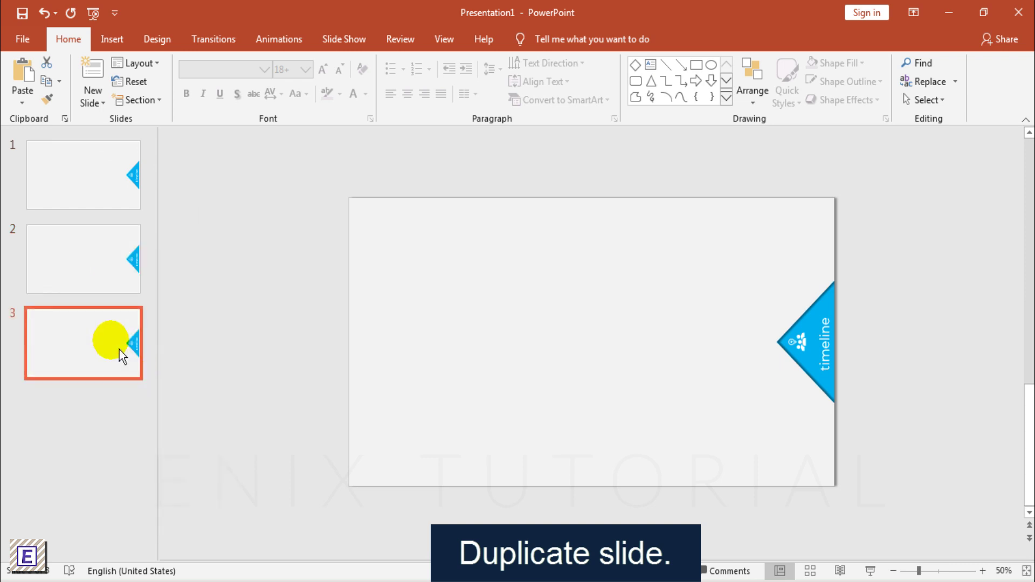
right_click(119, 350)
click(183, 175)
right_click(119, 430)
click(178, 264)
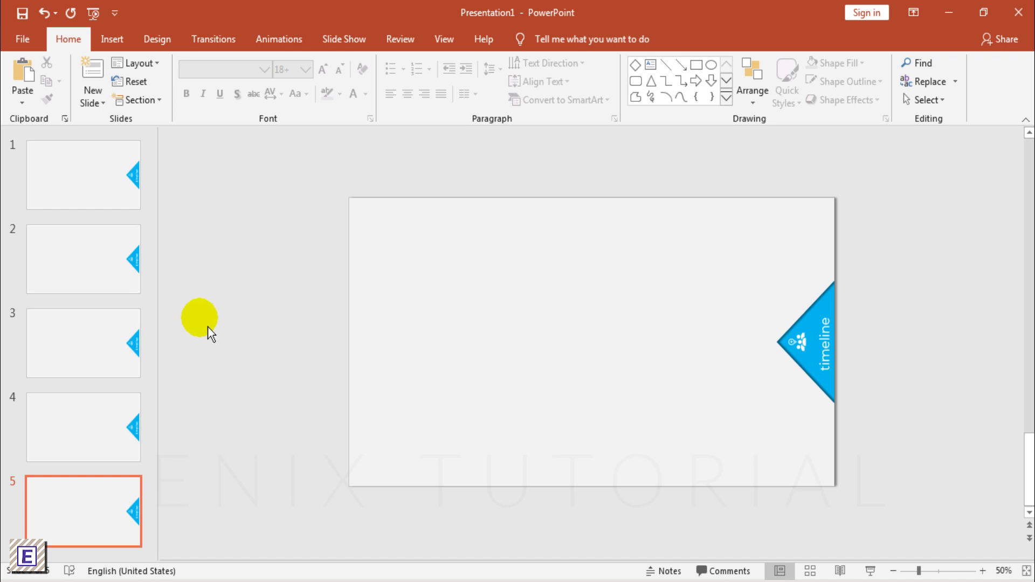
click(133, 259)
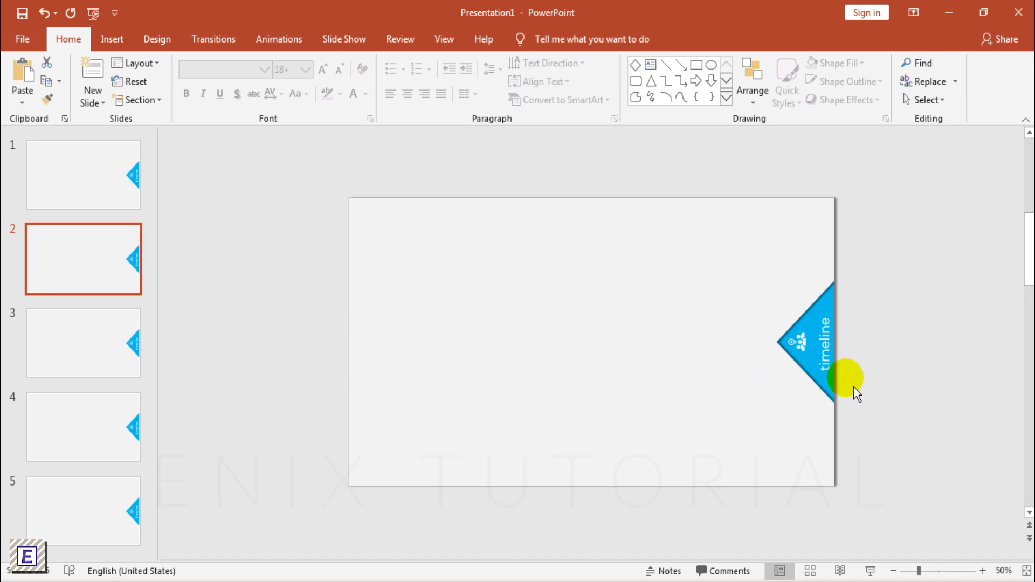
Step: On slide 2, relabel the tab 'about' and fill its triangle green
click(827, 359)
text(about)
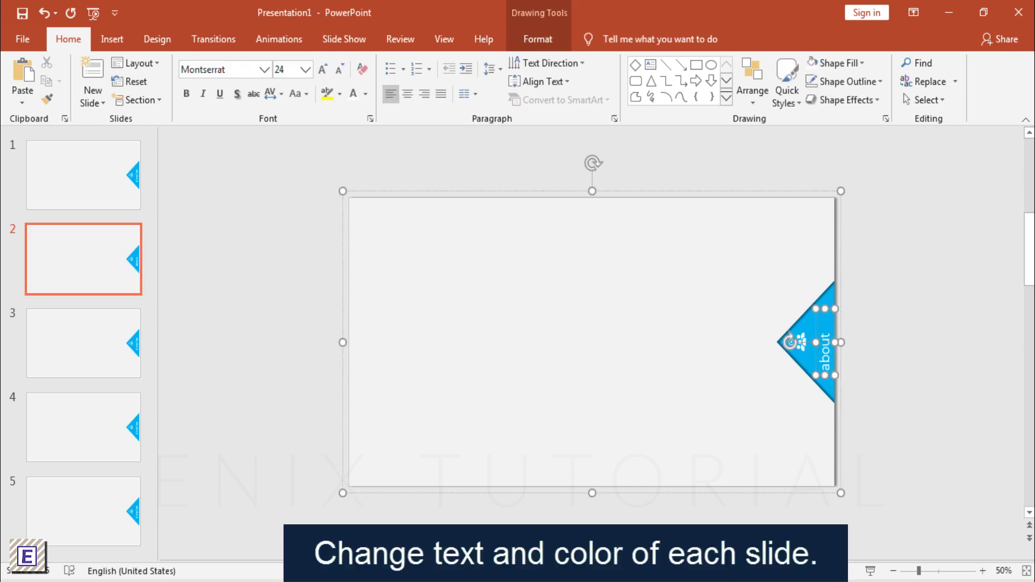
click(824, 302)
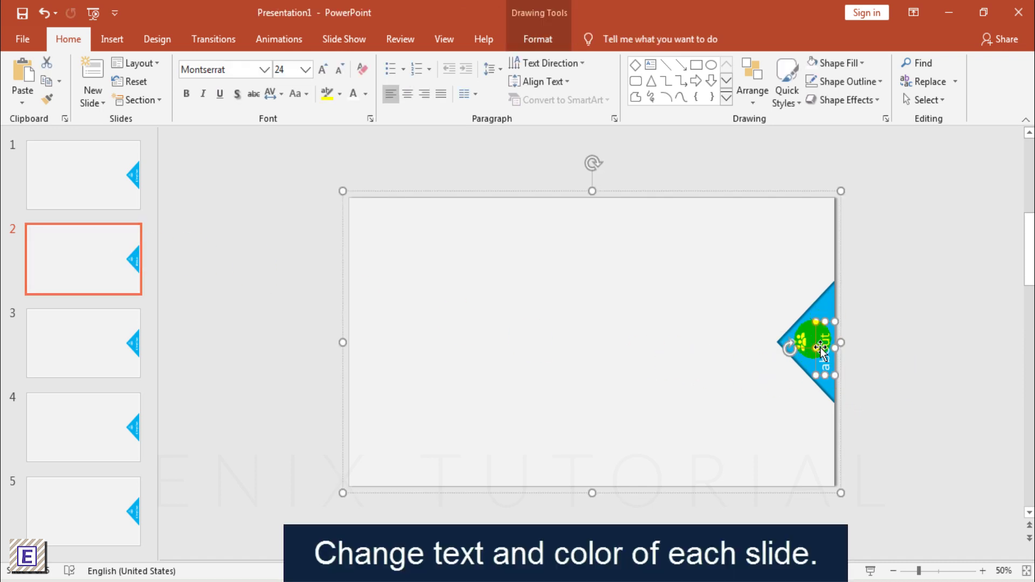
drag(817, 326, 825, 335)
click(836, 323)
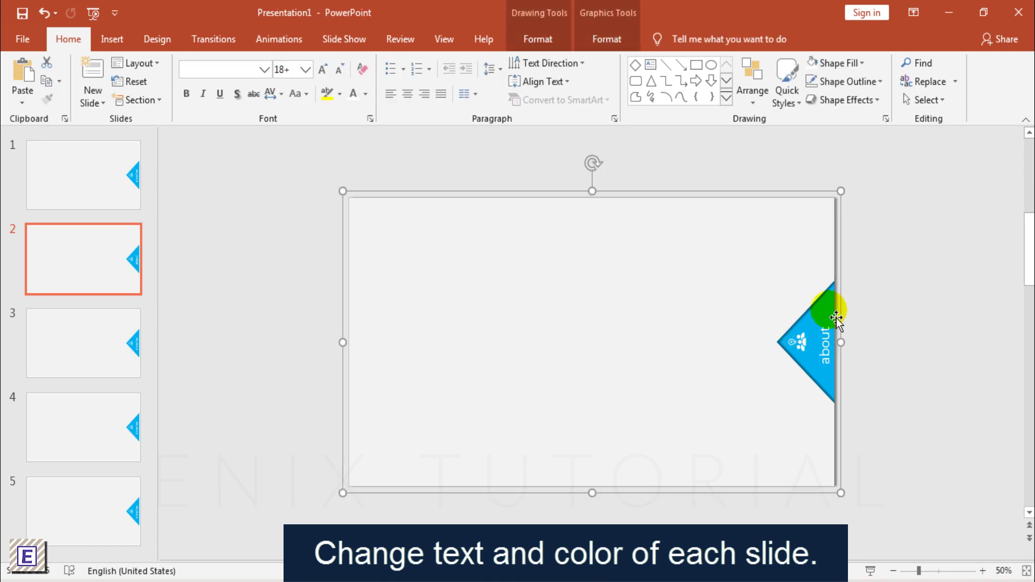
click(560, 39)
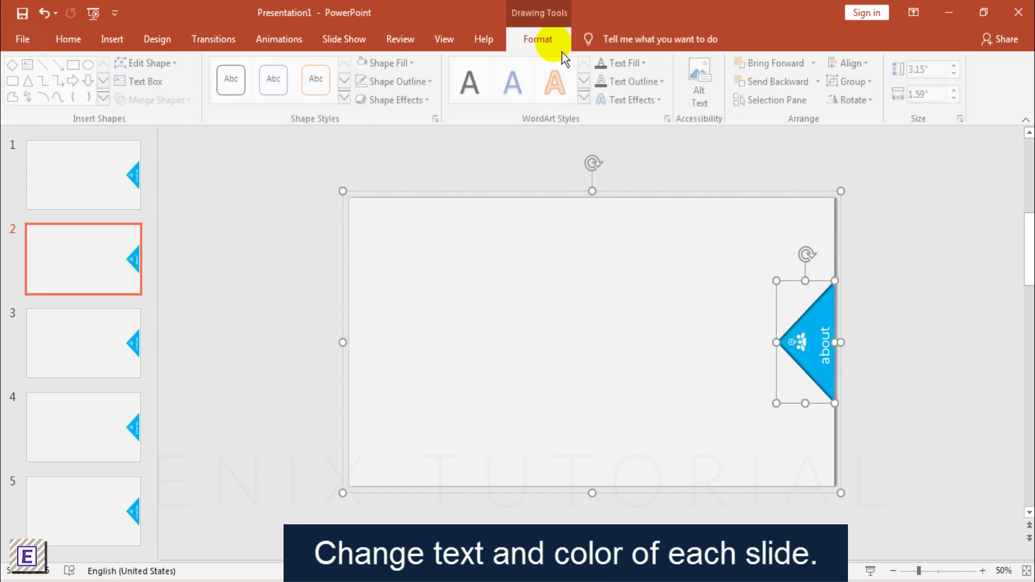
click(416, 65)
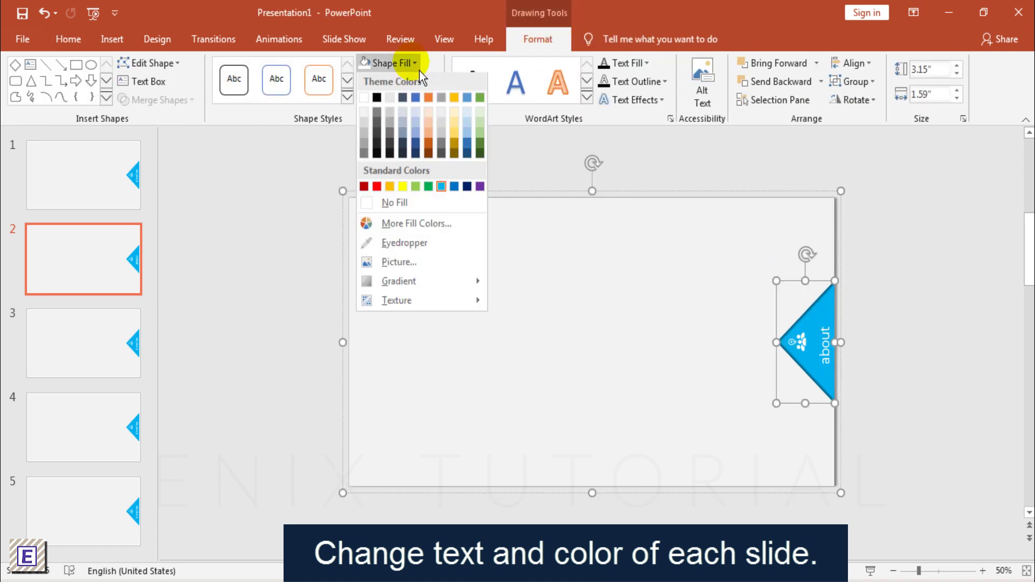
click(428, 186)
click(909, 320)
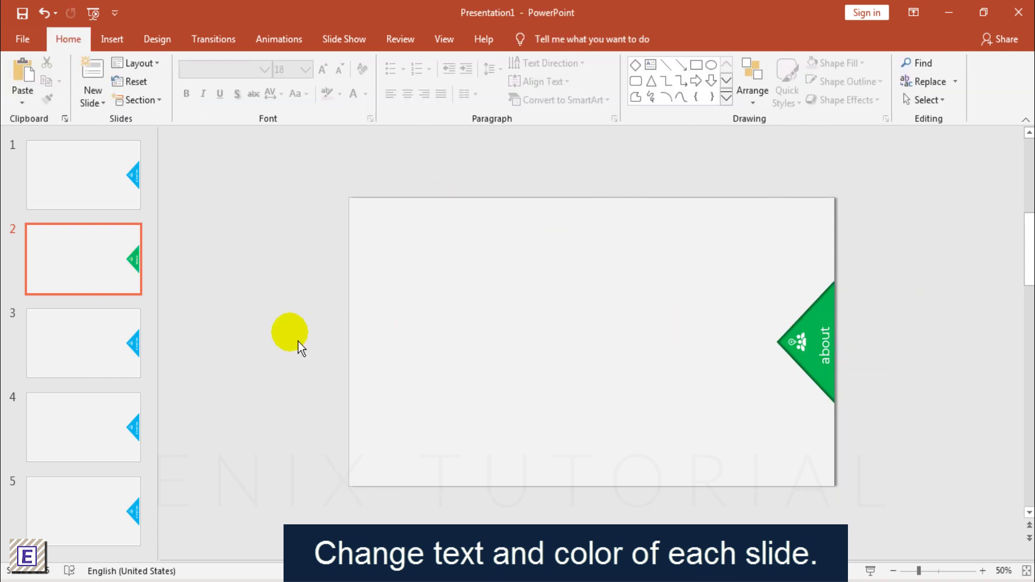
Step: On slide 3, relabel the tab for services and fill its triangle gold
click(125, 335)
double_click(830, 366)
text(user)
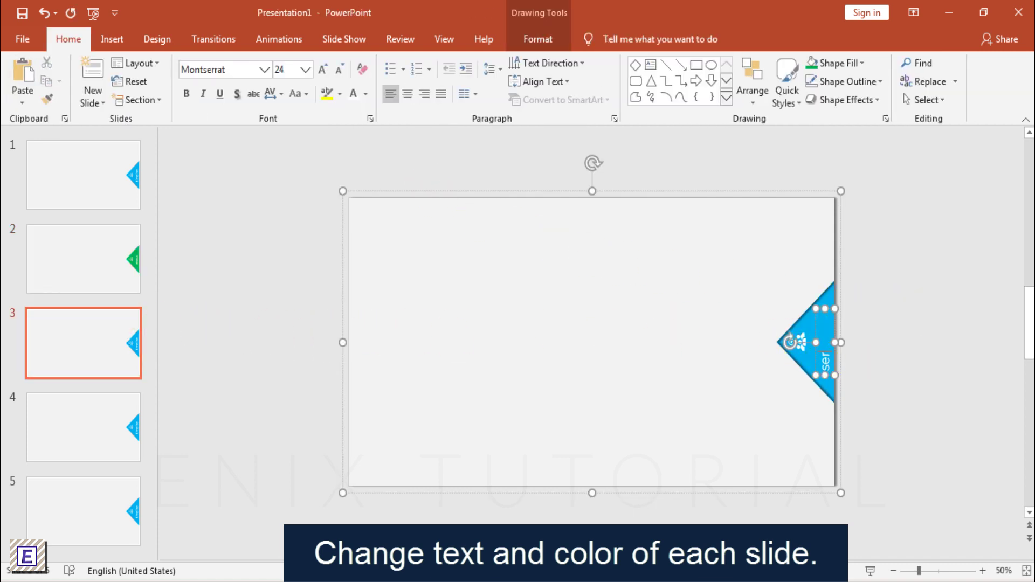
click(855, 342)
click(830, 302)
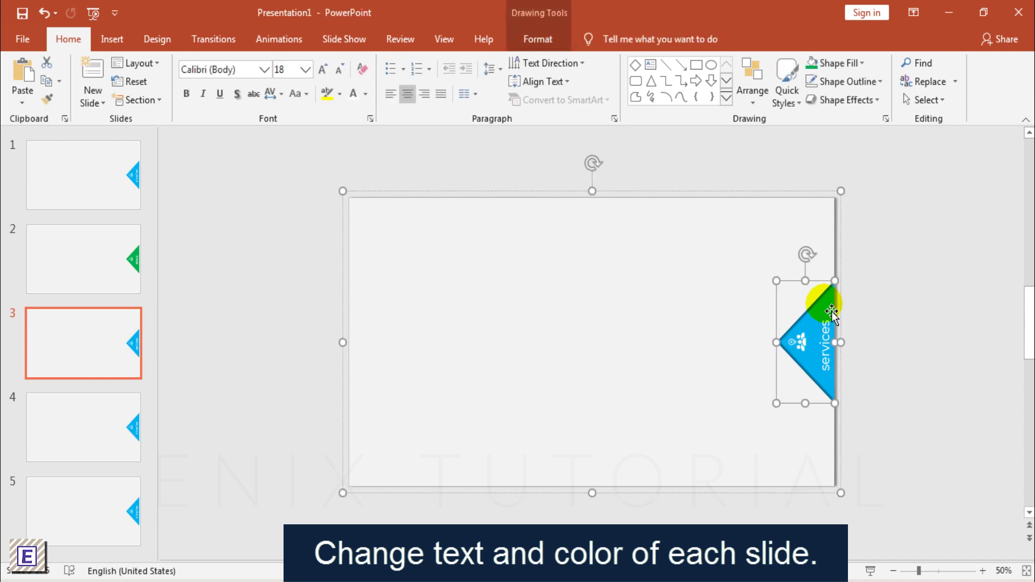
click(538, 39)
click(387, 63)
click(390, 188)
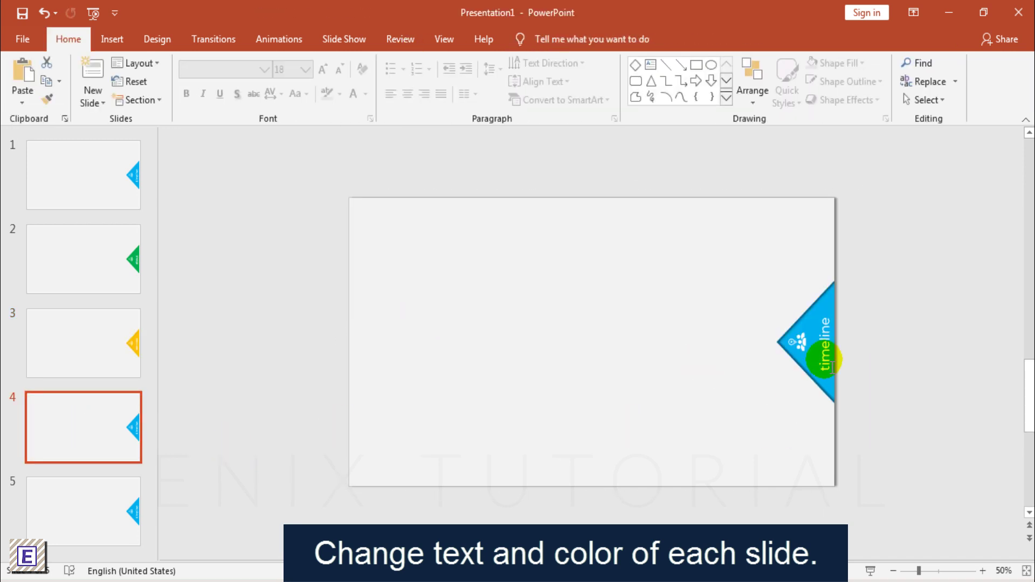
Step: On slide 4, relabel the tab 'mission' and fill its triangle grey
double_click(833, 368)
text(mission)
click(837, 326)
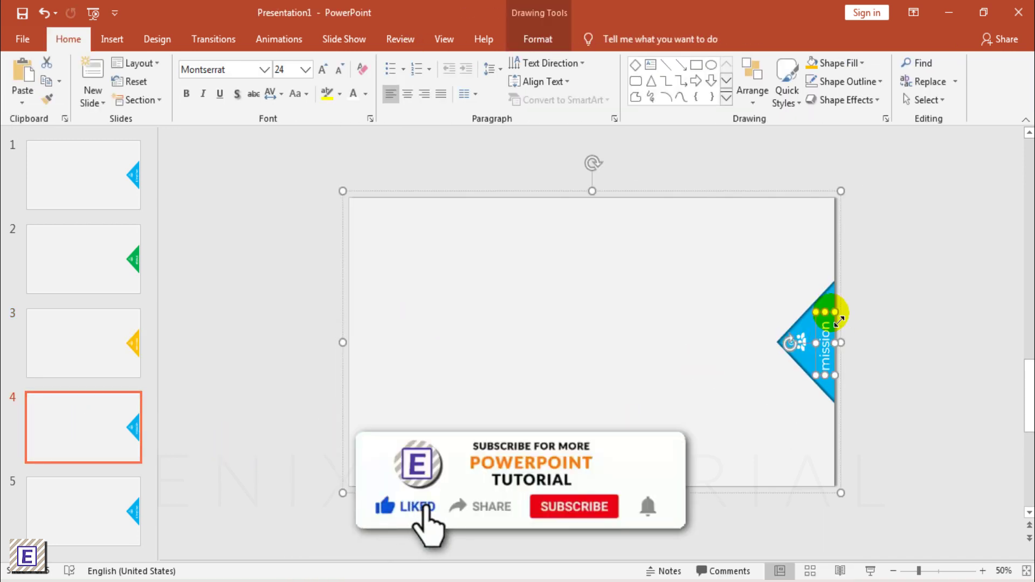
click(834, 312)
click(538, 39)
click(416, 64)
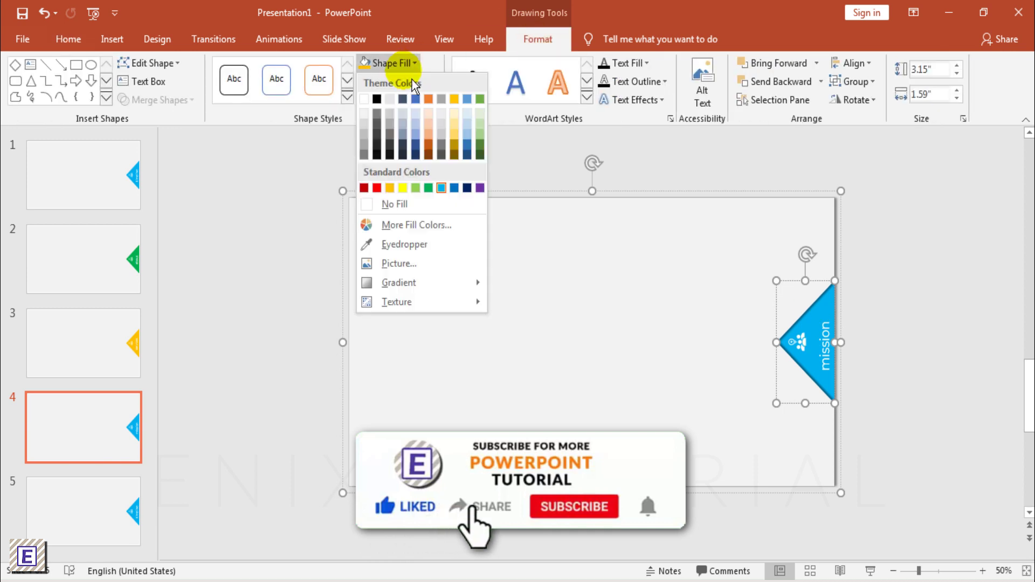
click(377, 116)
Step: On slide 5, make the follow tab's triangle dark red
click(405, 423)
scroll(333, 469, down, 1)
click(825, 345)
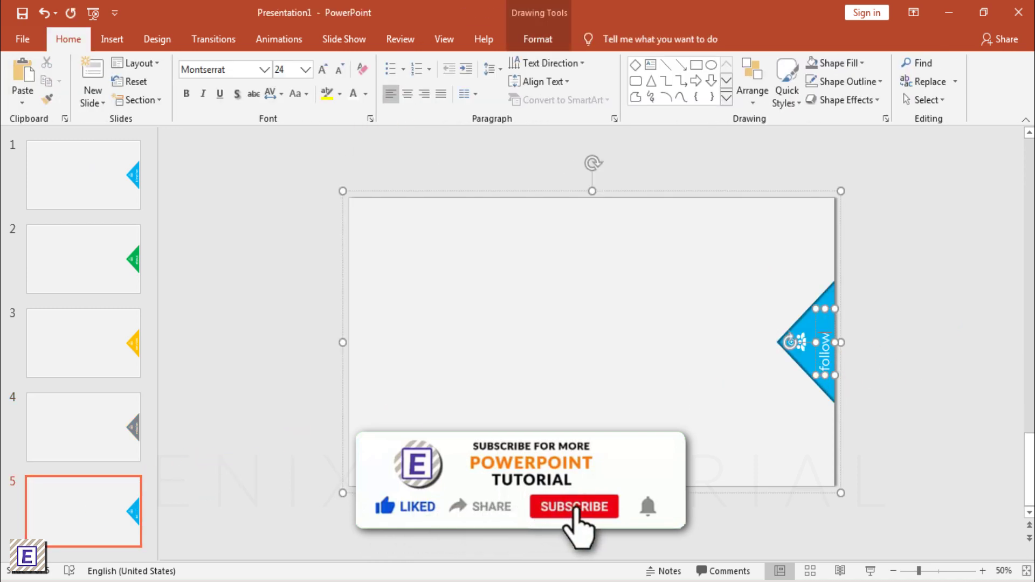
click(836, 304)
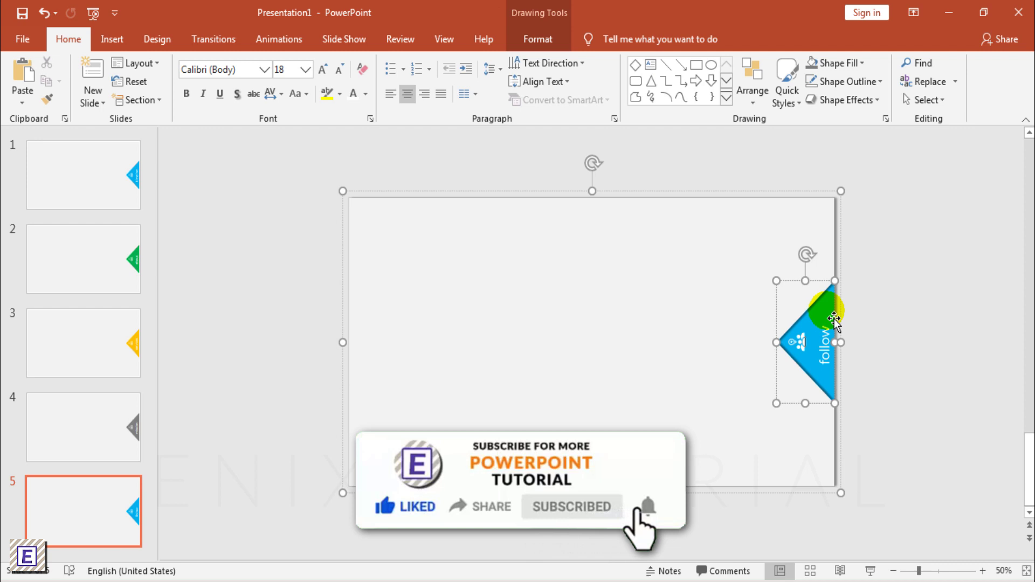
click(537, 39)
click(387, 63)
click(366, 188)
click(945, 324)
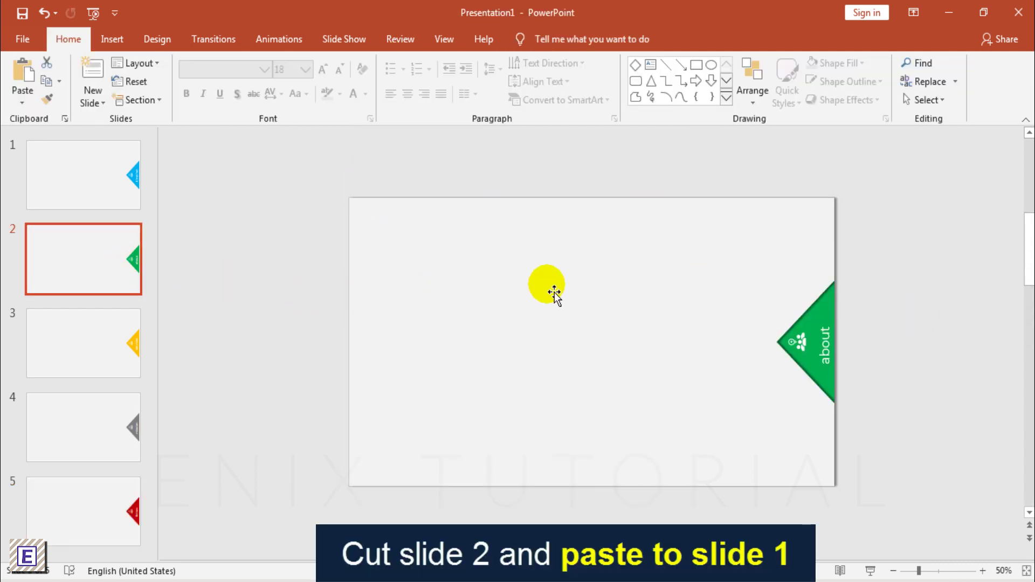
Step: Move the about tab from slide 2 onto slide 1, just left of the timeline tab
click(553, 294)
key(ctrl+x)
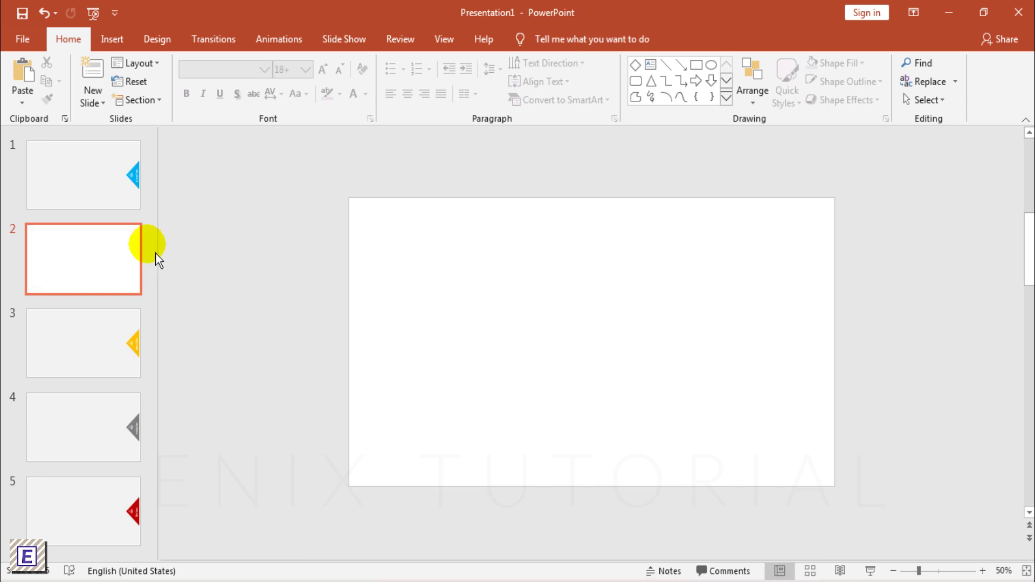
click(97, 205)
key(ctrl+v)
drag(746, 319, 751, 303)
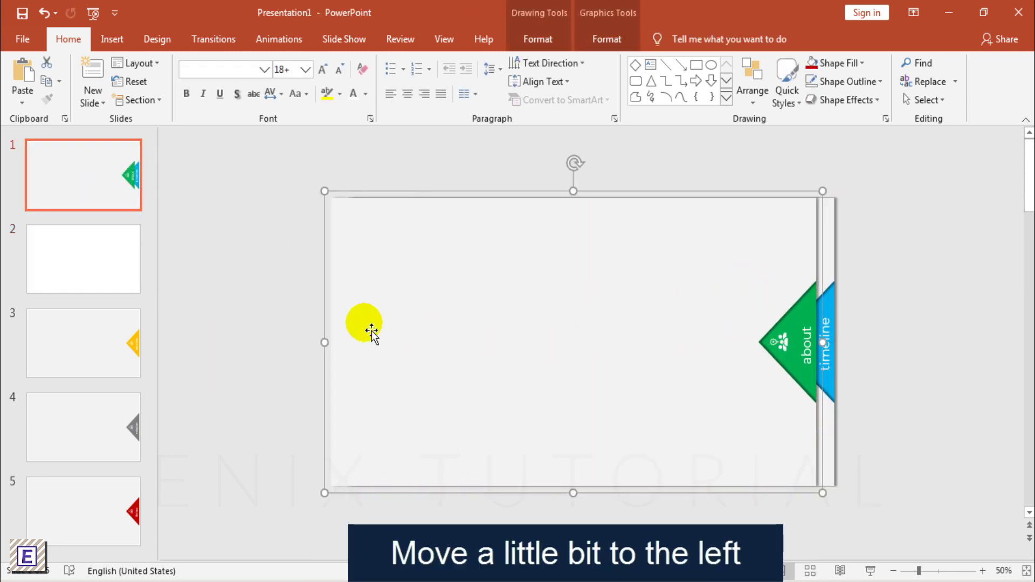
Step: Move the services tab from slide 3 onto slide 1, beside the about tab
click(137, 345)
click(684, 303)
key(ctrl+x)
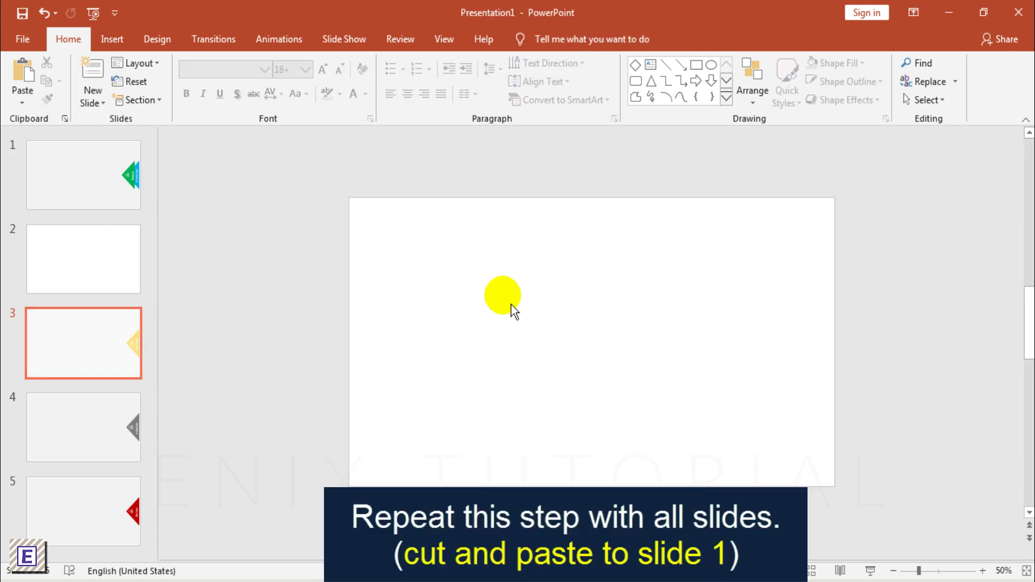
click(127, 197)
key(ctrl+v)
mouse_move(705, 289)
mouse_down()
mouse_move(700, 280)
mouse_move(691, 287)
mouse_up()
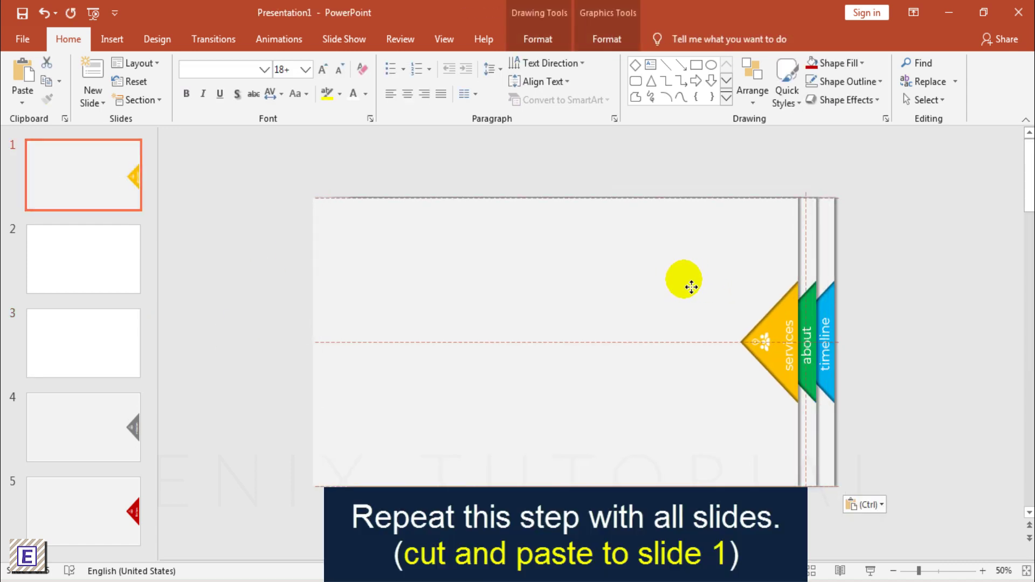
Step: Move the mission tab from slide 4 onto slide 1, left of services
click(84, 427)
click(596, 307)
key(ctrl+x)
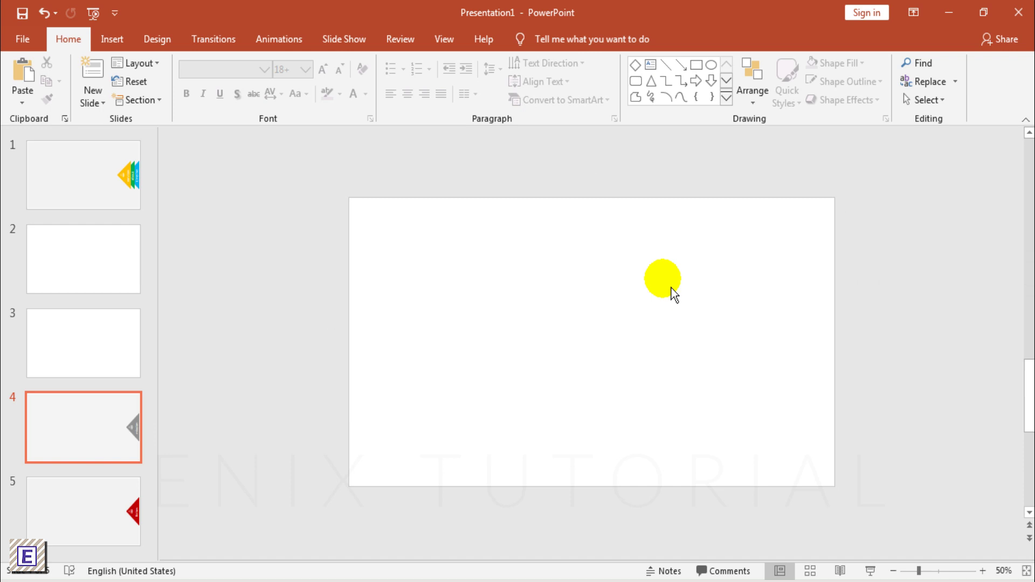
click(83, 175)
key(ctrl+v)
drag(756, 286, 664, 275)
Step: Move the follow tab from slide 5 onto slide 1 to complete the stack
click(108, 513)
click(798, 329)
key(ctrl+x)
click(92, 189)
key(ctrl+v)
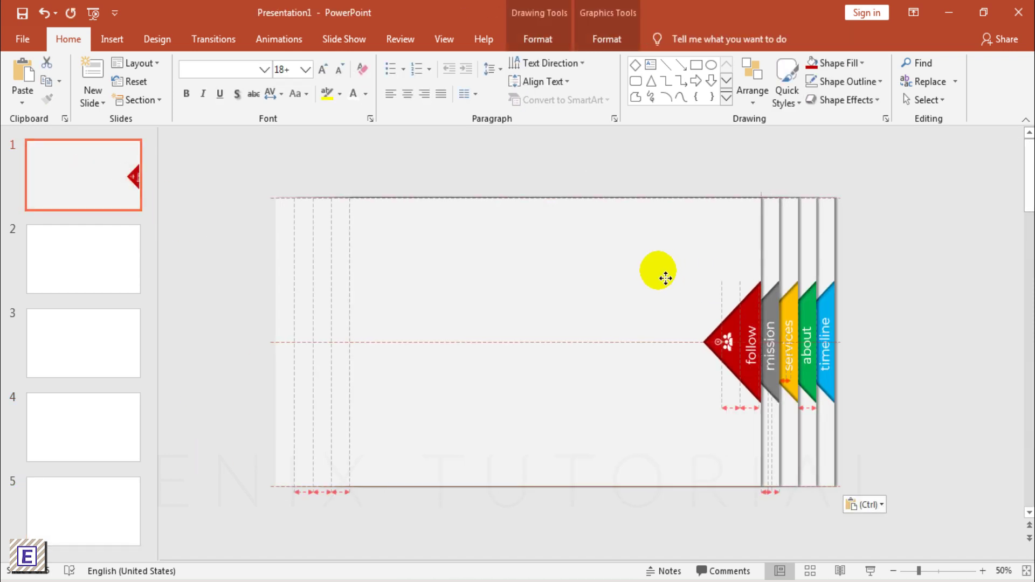
click(901, 286)
Step: Delete the blank slides and shift slide 1's whole tab stack to the left
click(123, 278)
key(Delete)
key(Delete)
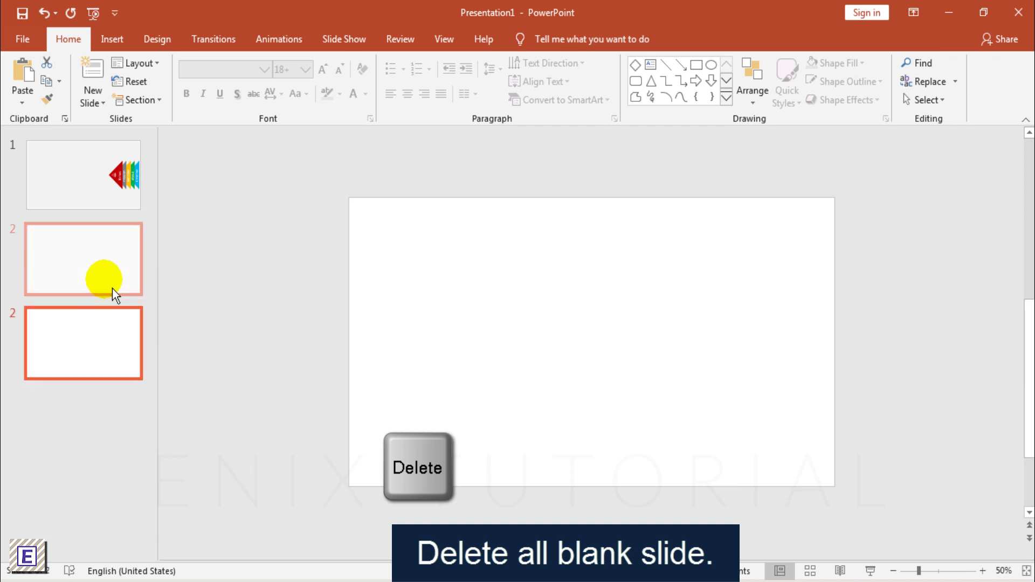
key(Delete)
key(Delete)
key(ctrl+a)
drag(715, 447, 329, 449)
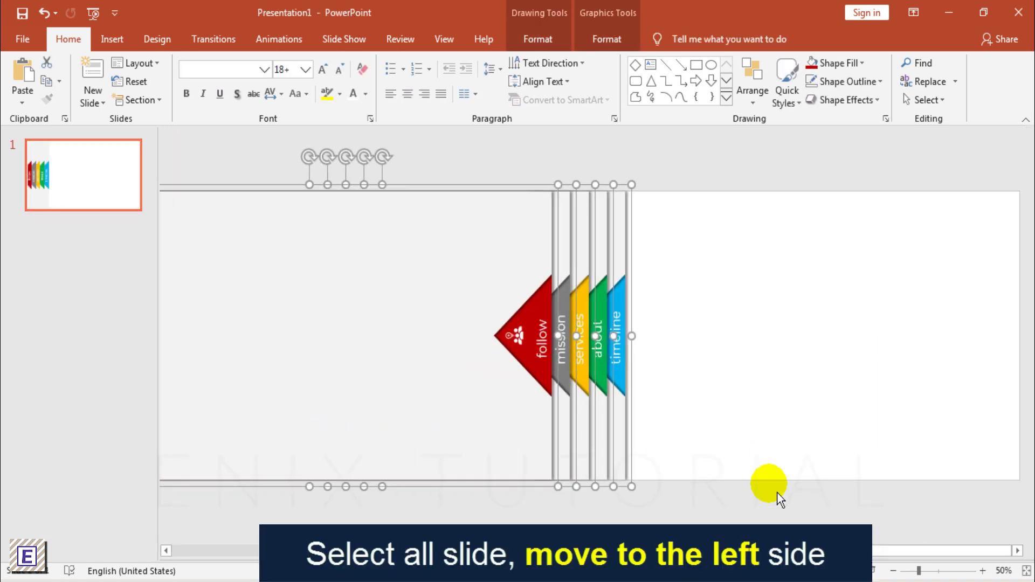
click(779, 297)
Step: Set slide 1's background to a solid light grey fill and duplicate the slide
right_click(788, 247)
click(830, 387)
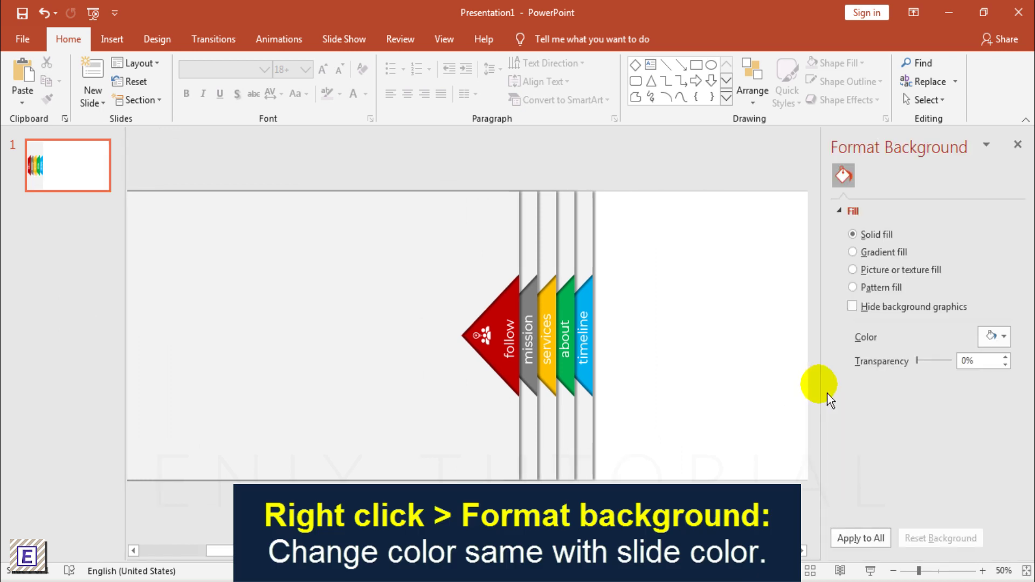
click(997, 337)
click(911, 406)
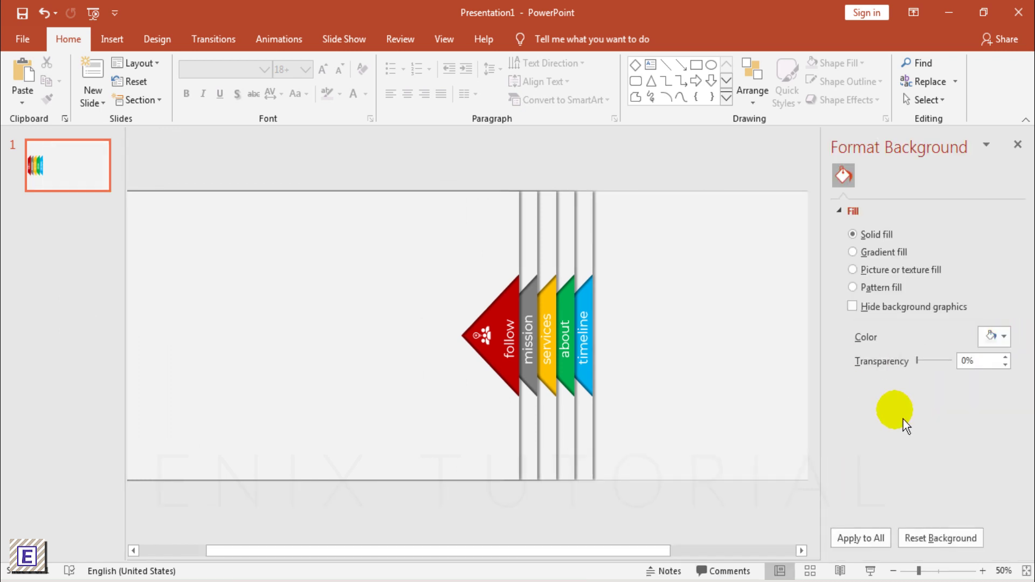
click(1018, 145)
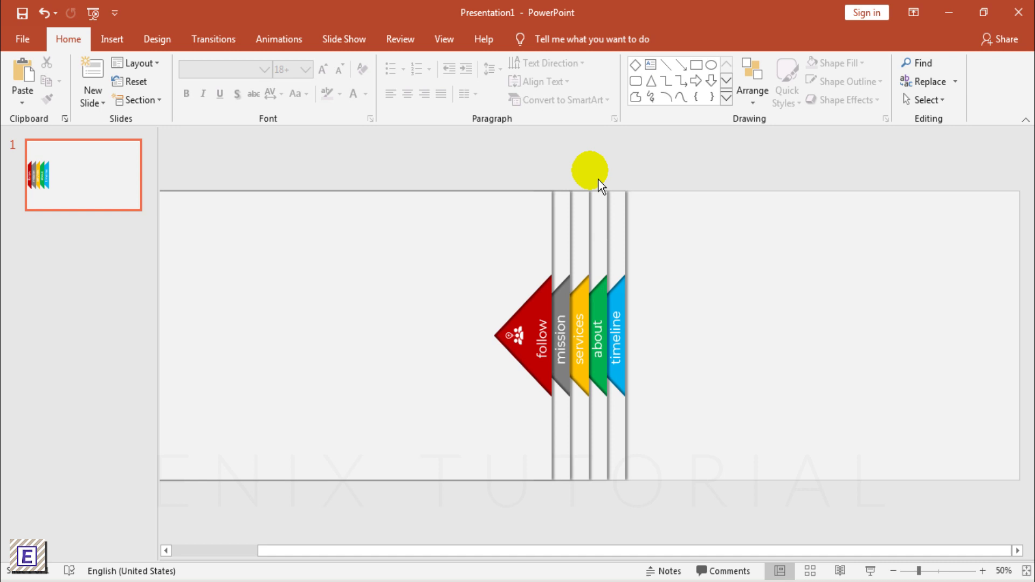
right_click(92, 173)
click(113, 302)
Step: Move the timeline tab to the right edge on slide 2, then the about tab on a duplicate slide 3
click(631, 450)
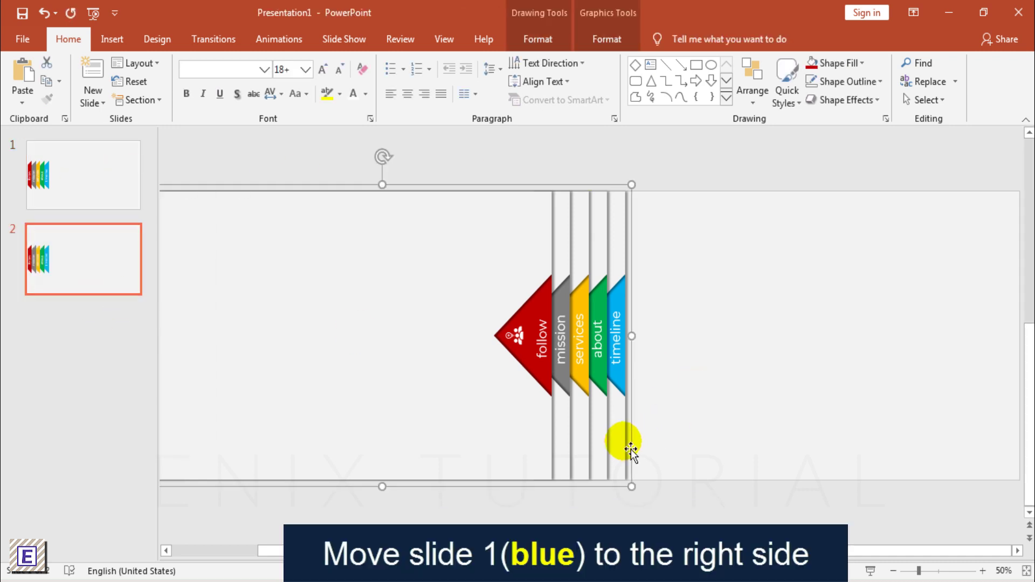
drag(631, 451, 1011, 462)
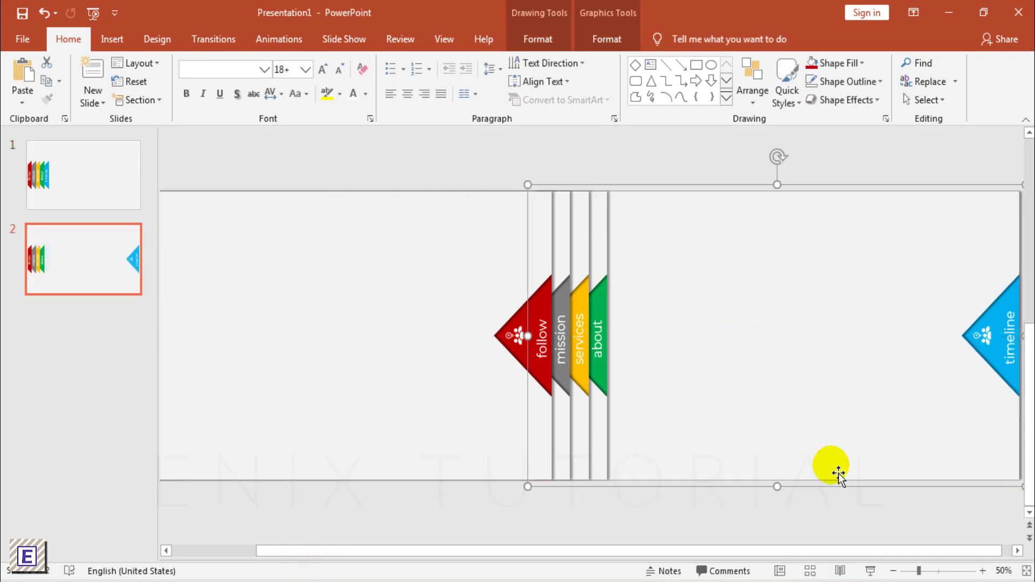
right_click(87, 266)
click(113, 370)
click(601, 473)
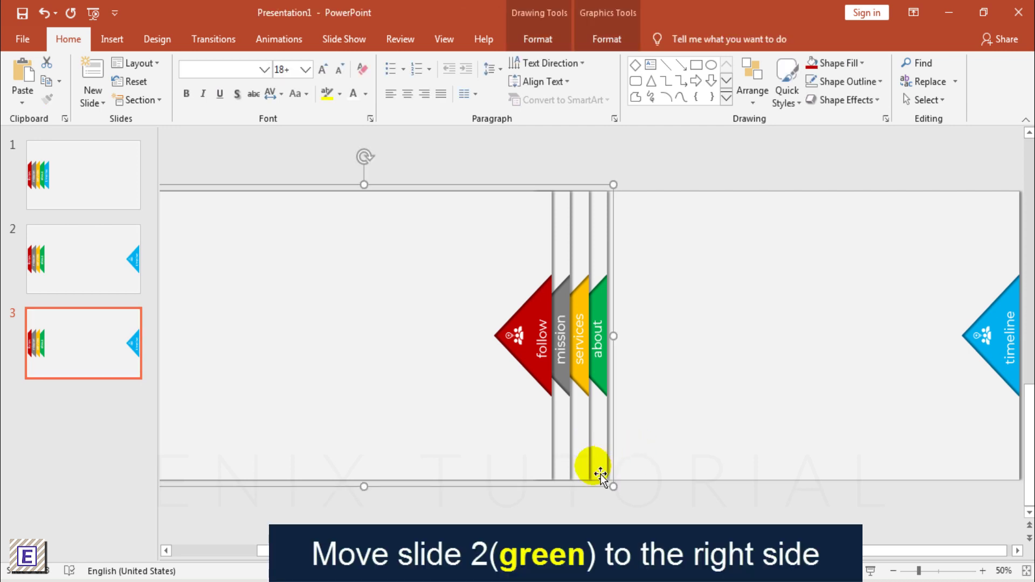
drag(600, 473, 994, 458)
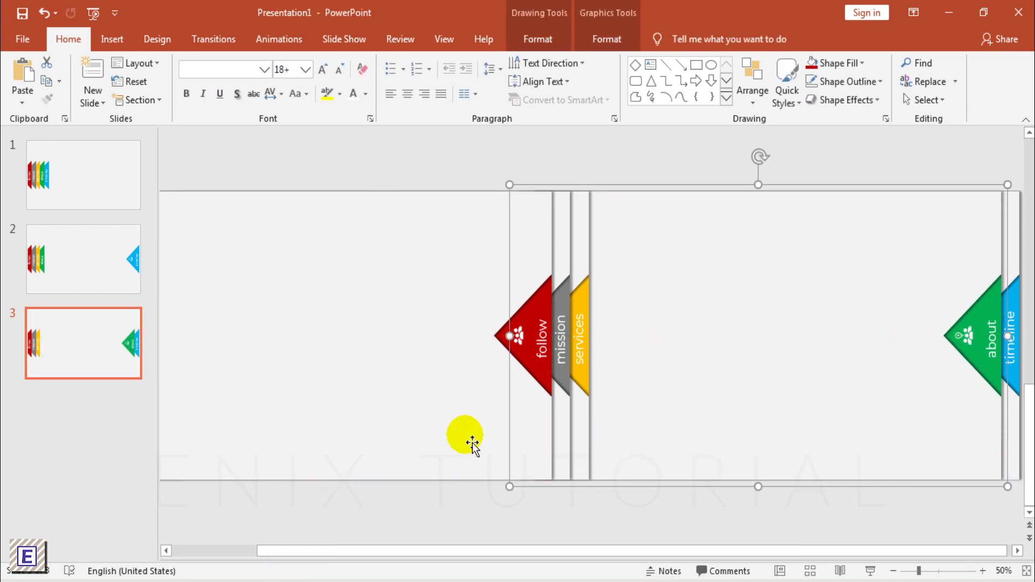
Step: Duplicate into slides 4 and 5, moving the services and then mission tabs to the right edge
right_click(76, 346)
click(132, 180)
click(584, 462)
drag(585, 462, 986, 466)
right_click(85, 418)
click(109, 249)
click(562, 462)
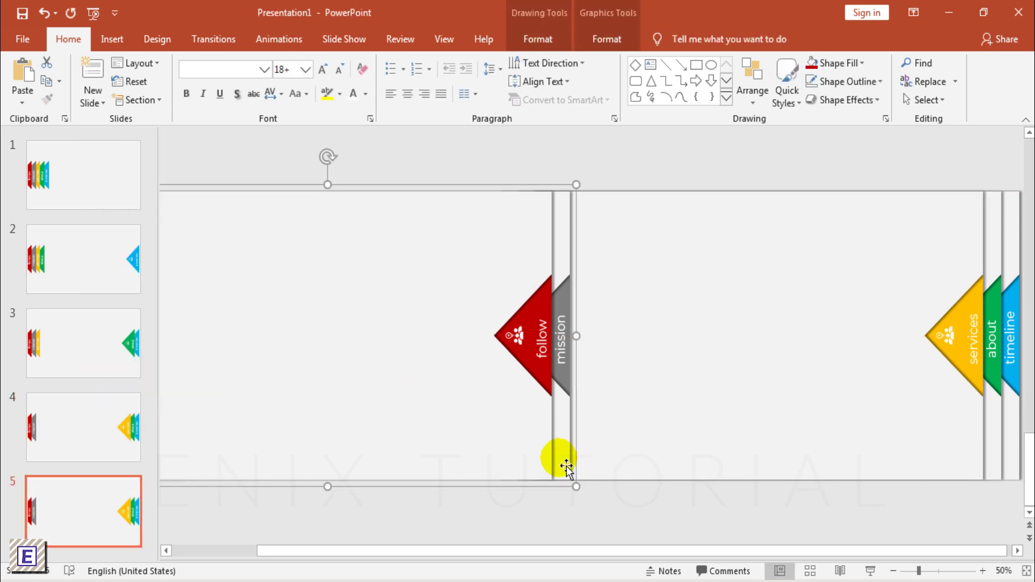
drag(561, 463, 955, 464)
Step: Duplicate slide 5 as slide 6 and move the red follow tab onto the right-edge stack
click(76, 497)
key(ctrl+d)
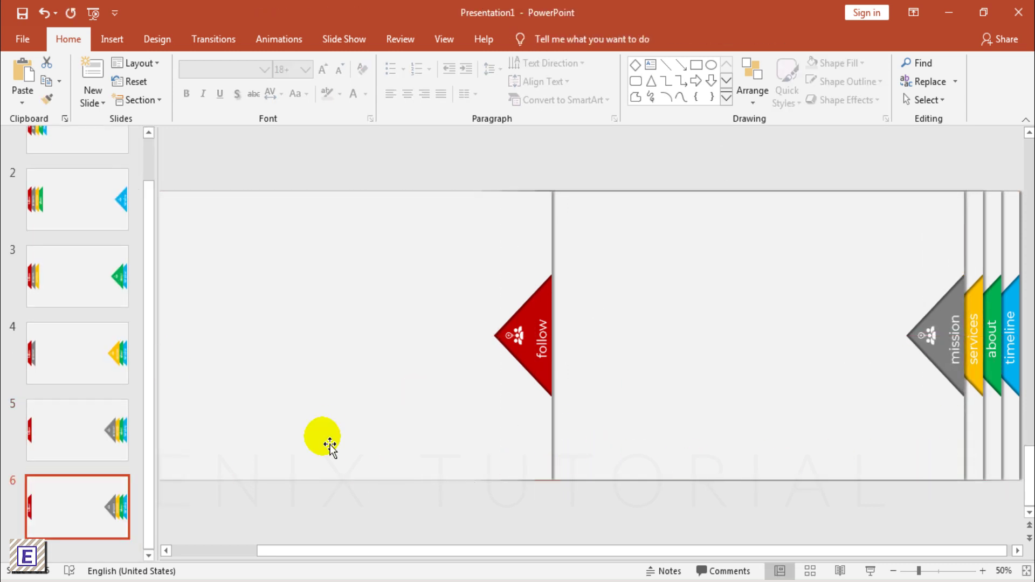
click(452, 453)
drag(452, 452, 784, 432)
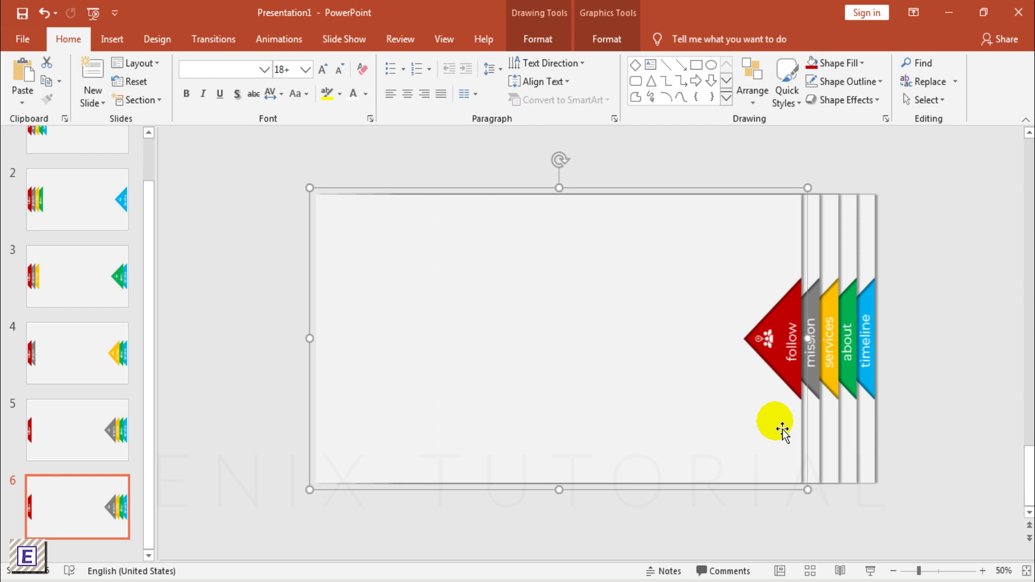
click(900, 460)
Step: Apply the Morph transition to all slides, then set slide 1's transition back to None
scroll(143, 305, up, 2)
click(88, 185)
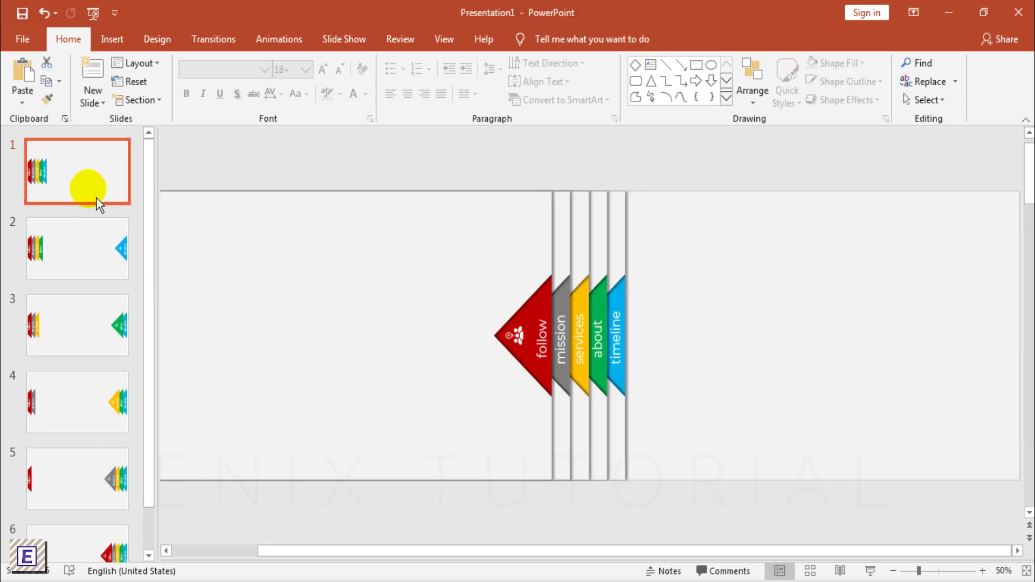
click(227, 43)
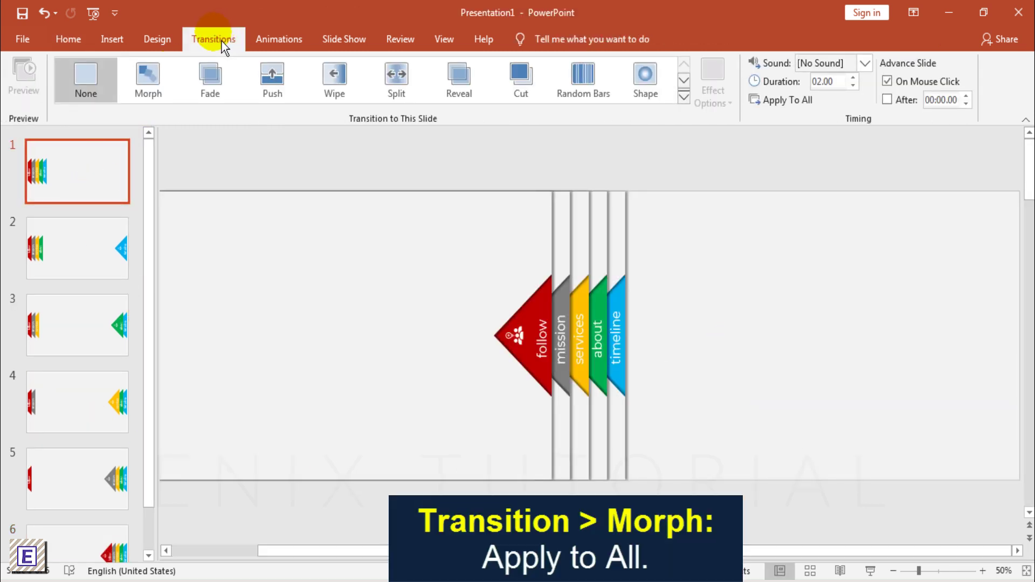
click(166, 84)
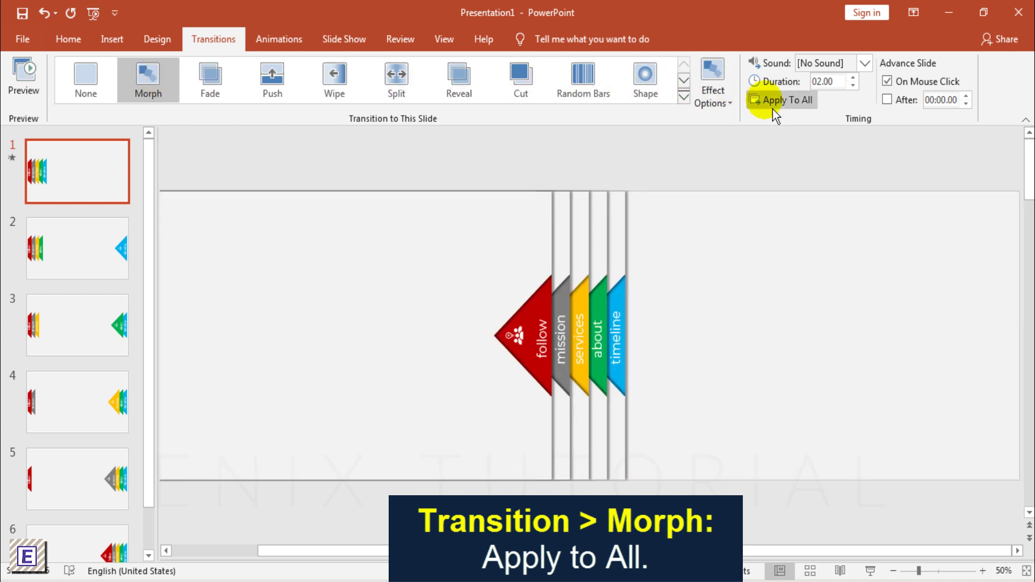
click(772, 108)
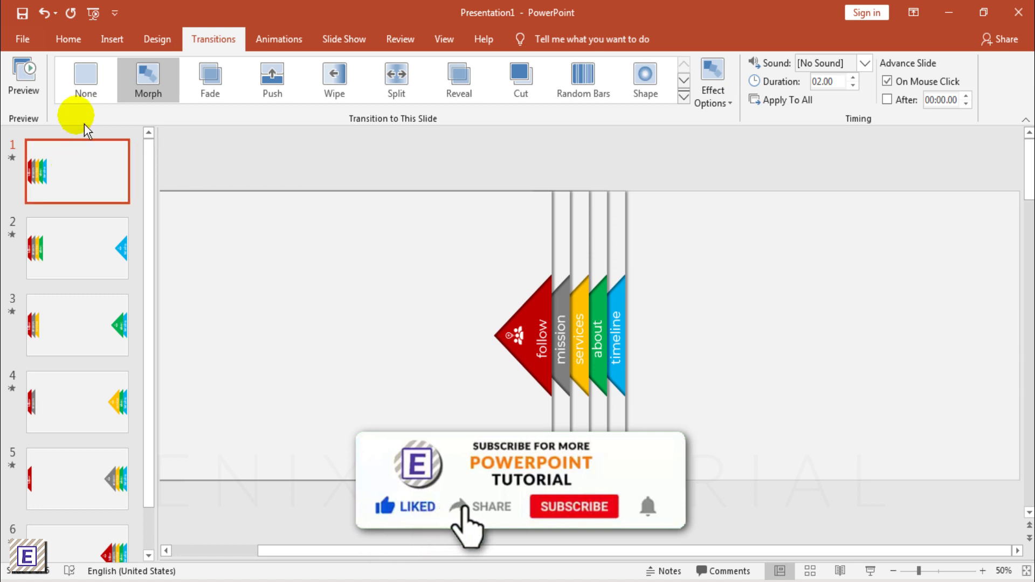
click(86, 94)
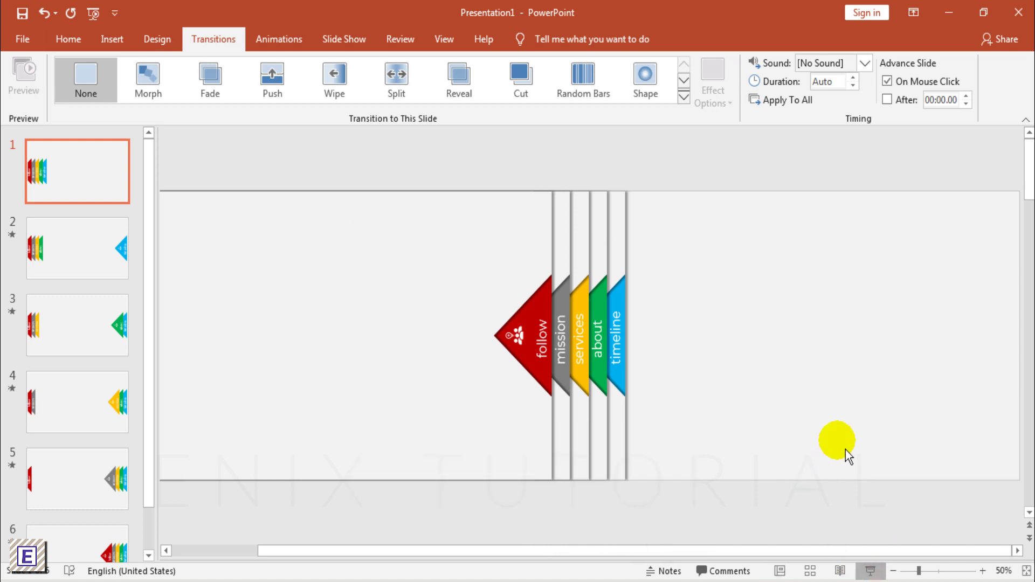
Step: Play the slide show from the start to preview the tabs morphing, then exit back to editing
key(F5)
click(845, 452)
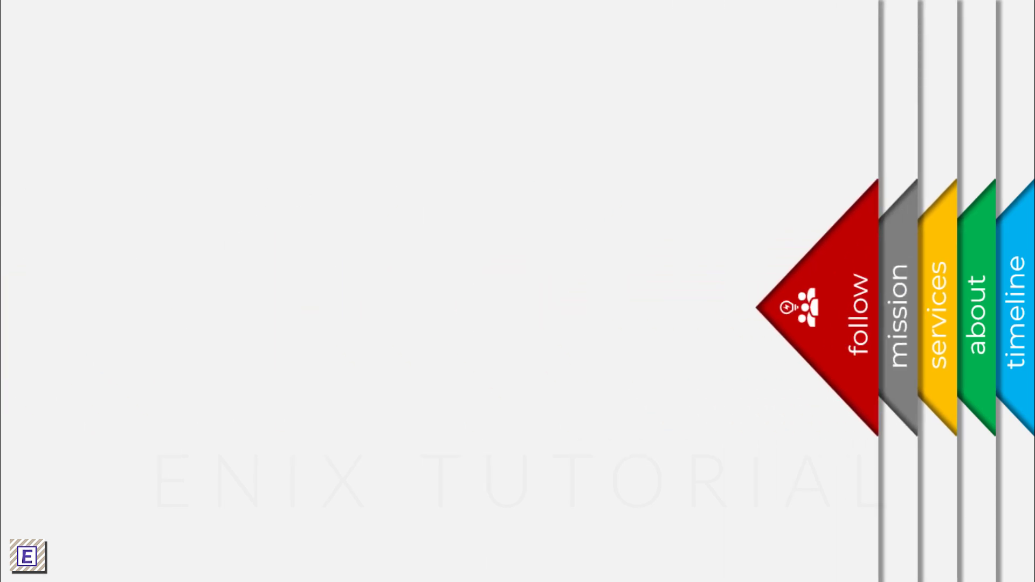
key(Escape)
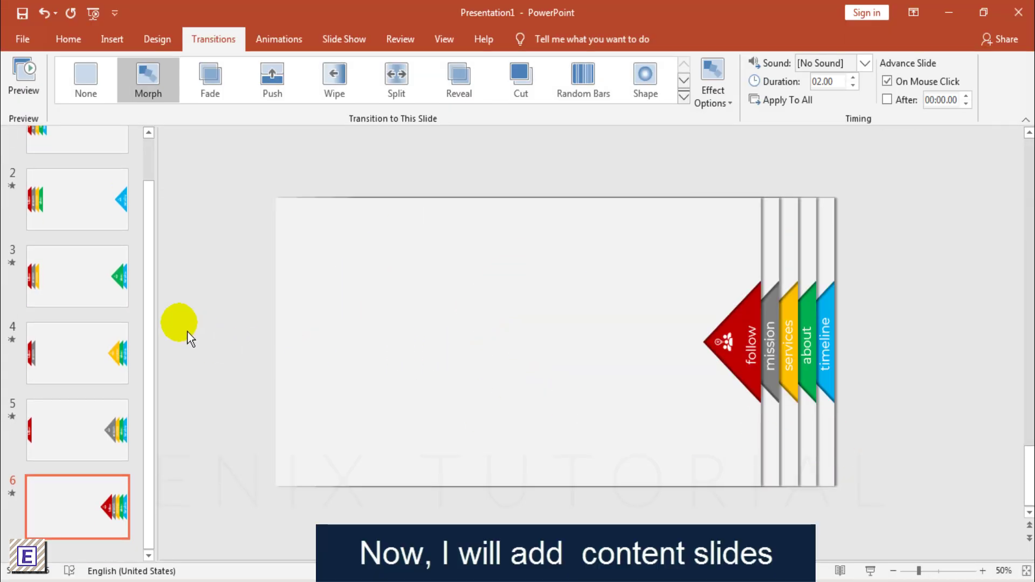
scroll(161, 302, up, 2)
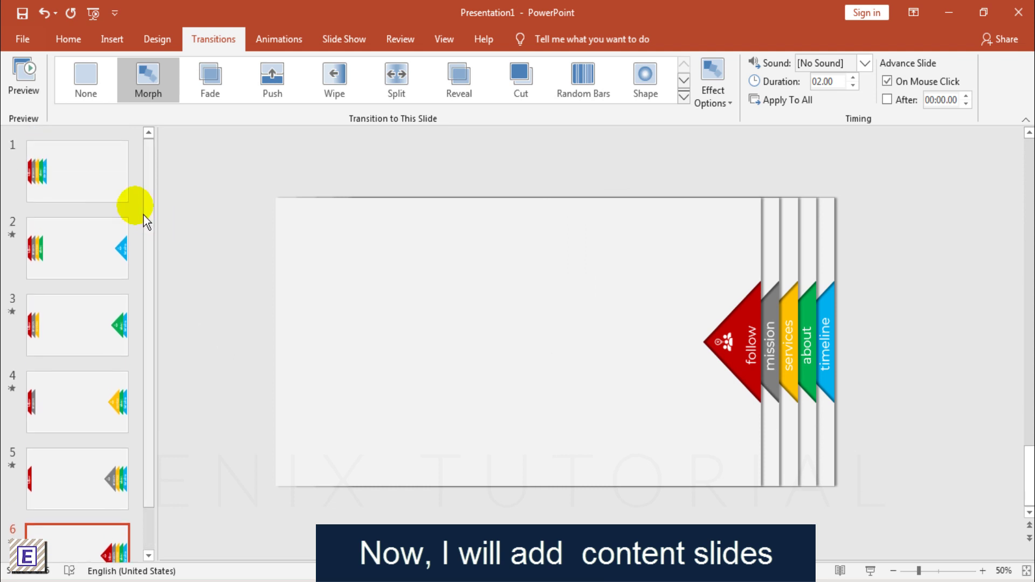
Step: Paste the 'POWERPOINT SLIDE DESIGN' title onto slide 1 and move it into the right half
click(100, 186)
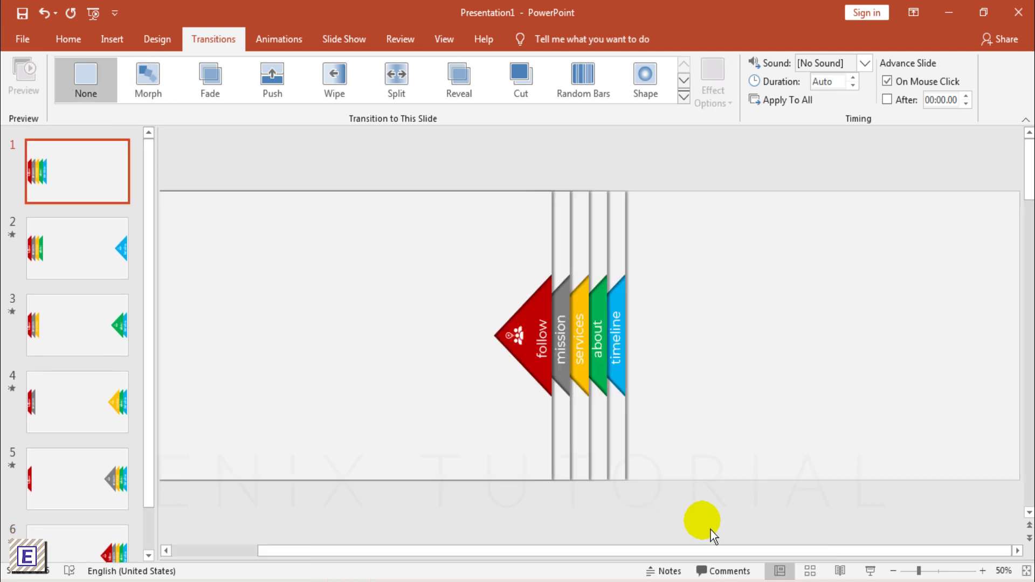
right_click(728, 268)
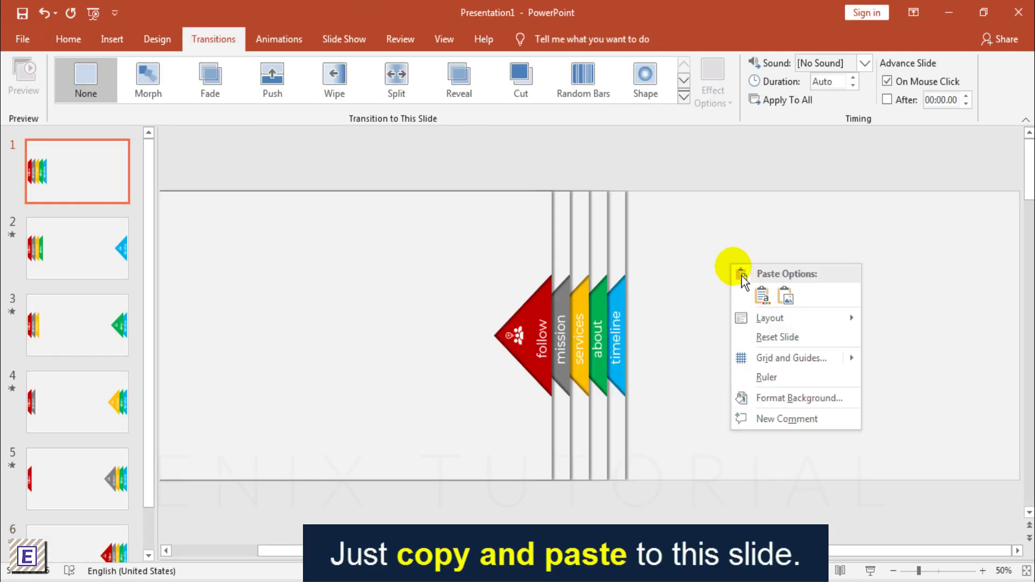
click(755, 296)
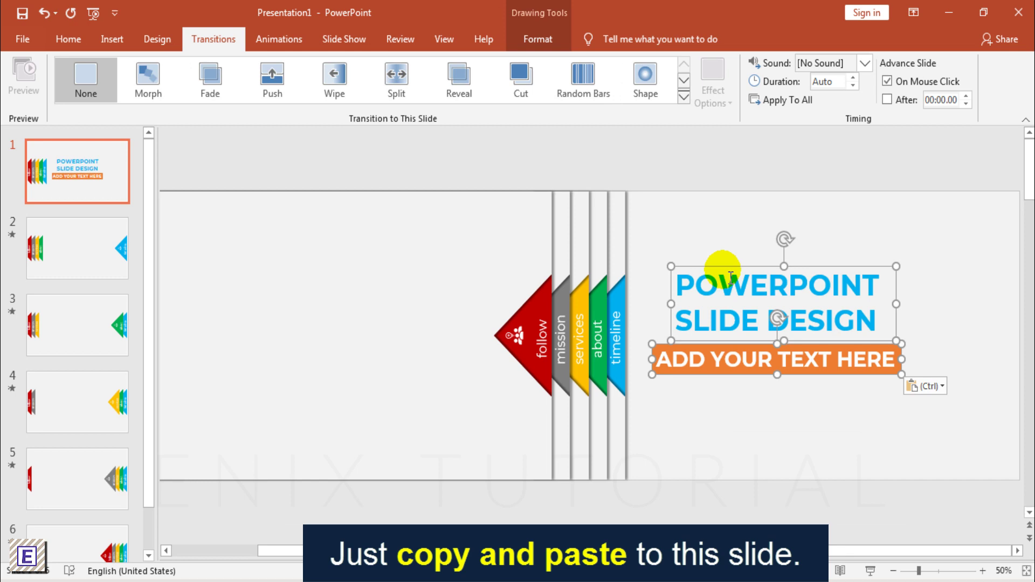
drag(723, 270, 788, 273)
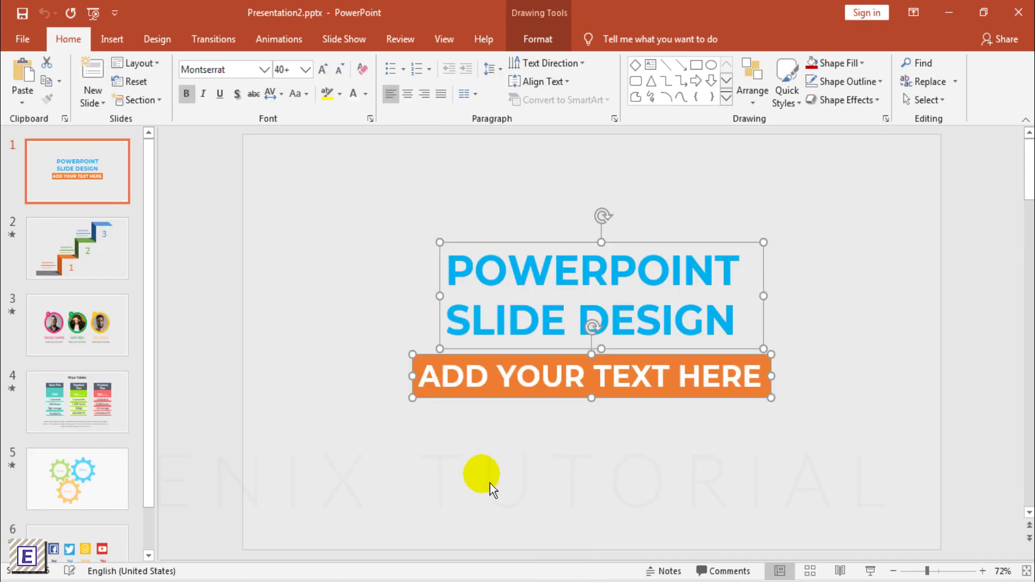
Step: Copy the whole staircase diagram from Presentation2 and paste it onto slide 2
scroll(478, 478, down, 3)
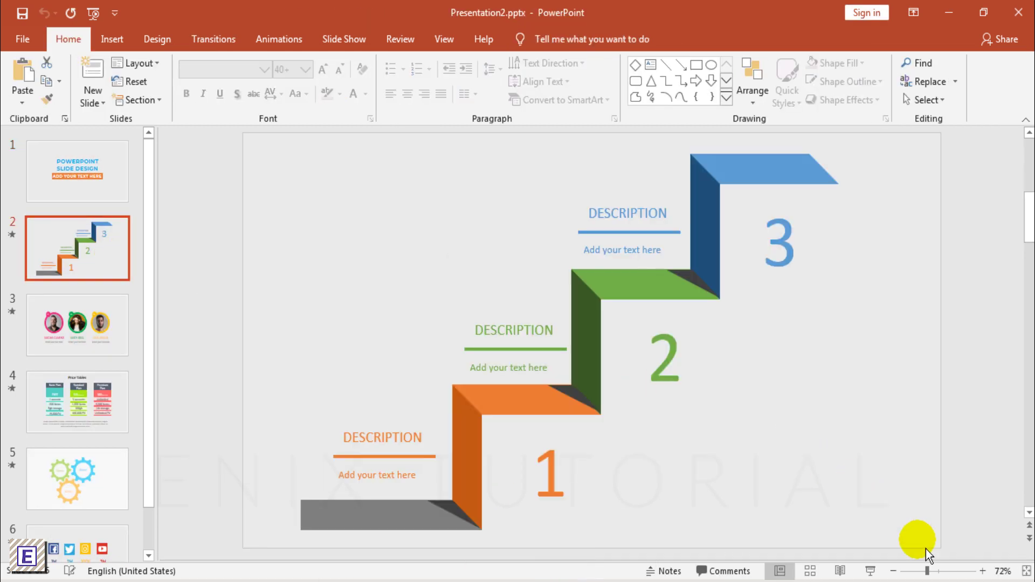
click(893, 571)
key(ctrl+a)
right_click(608, 243)
click(625, 277)
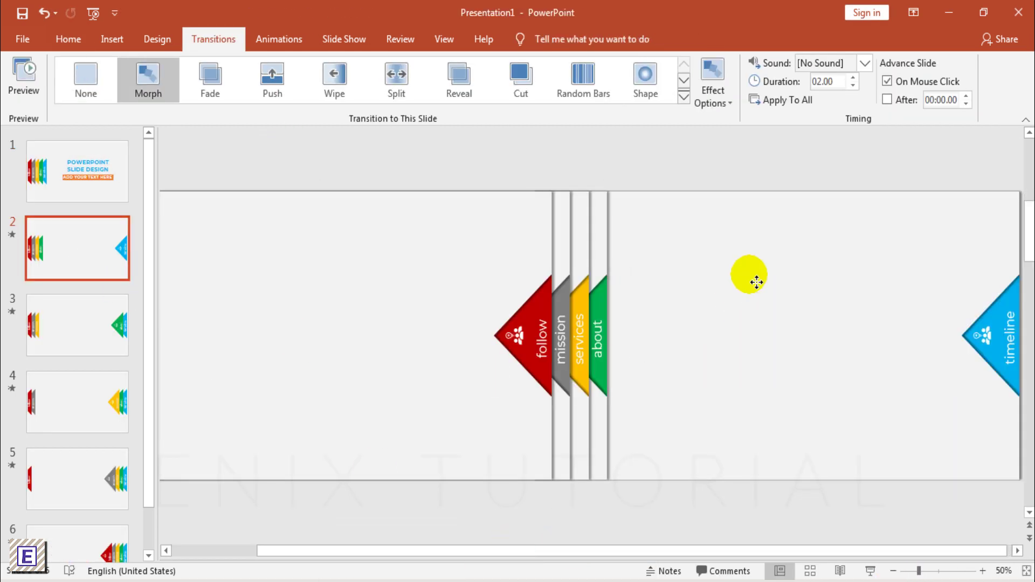
key(ctrl+v)
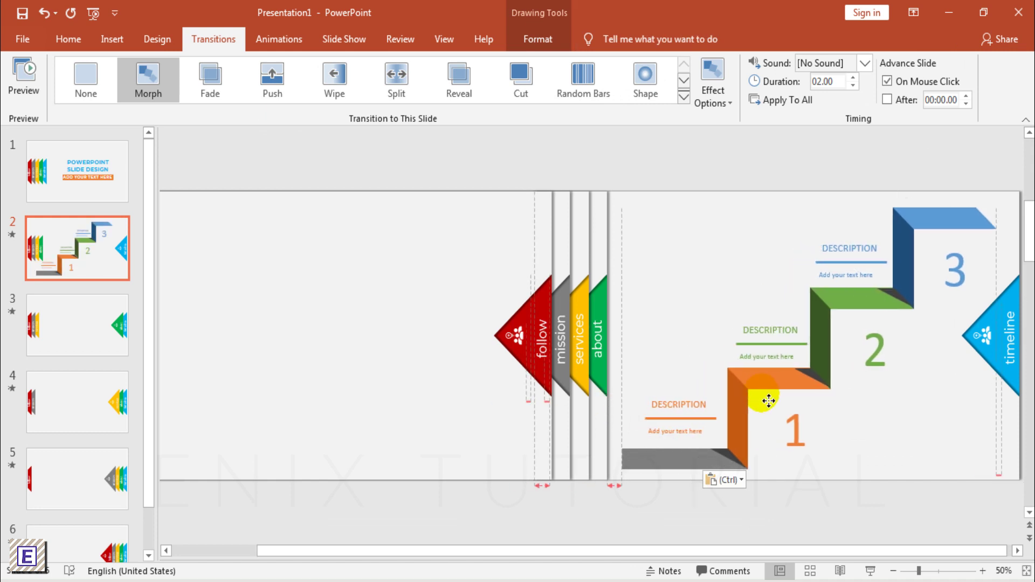